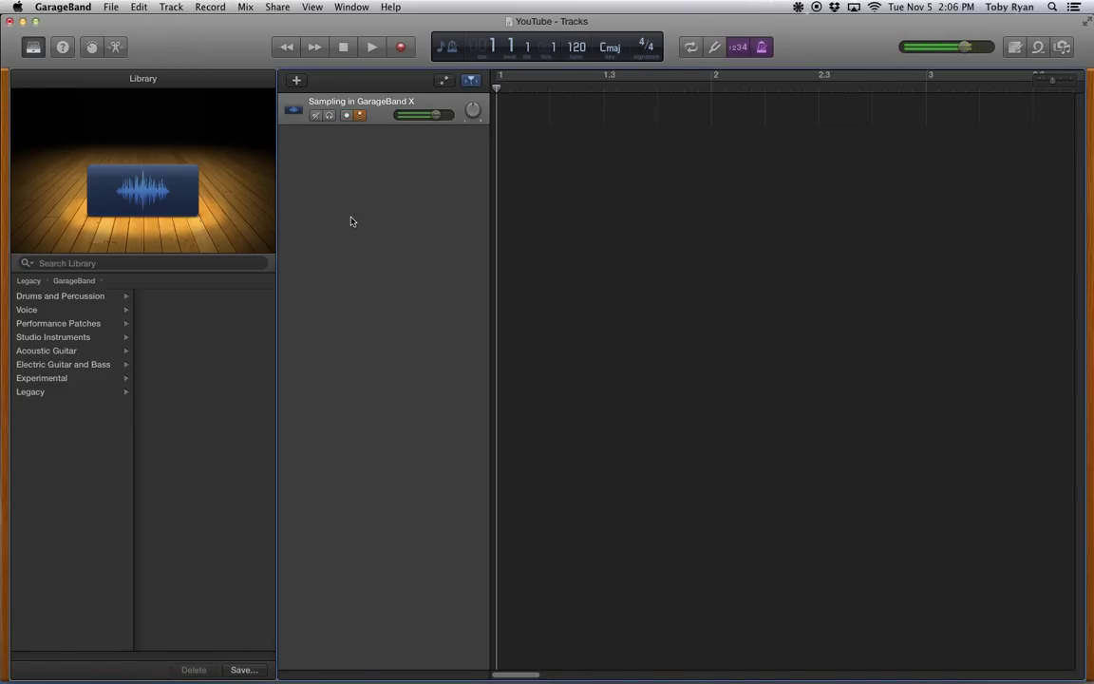
Check the installed GarageBand version in the application's About information
click(63, 7)
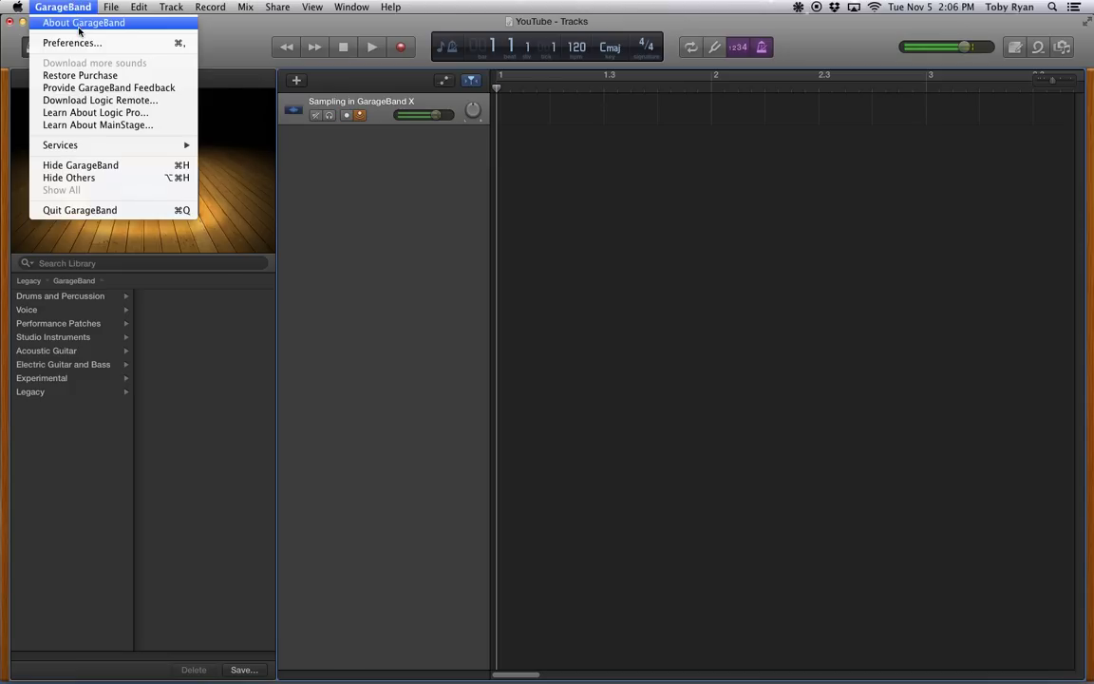
click(71, 22)
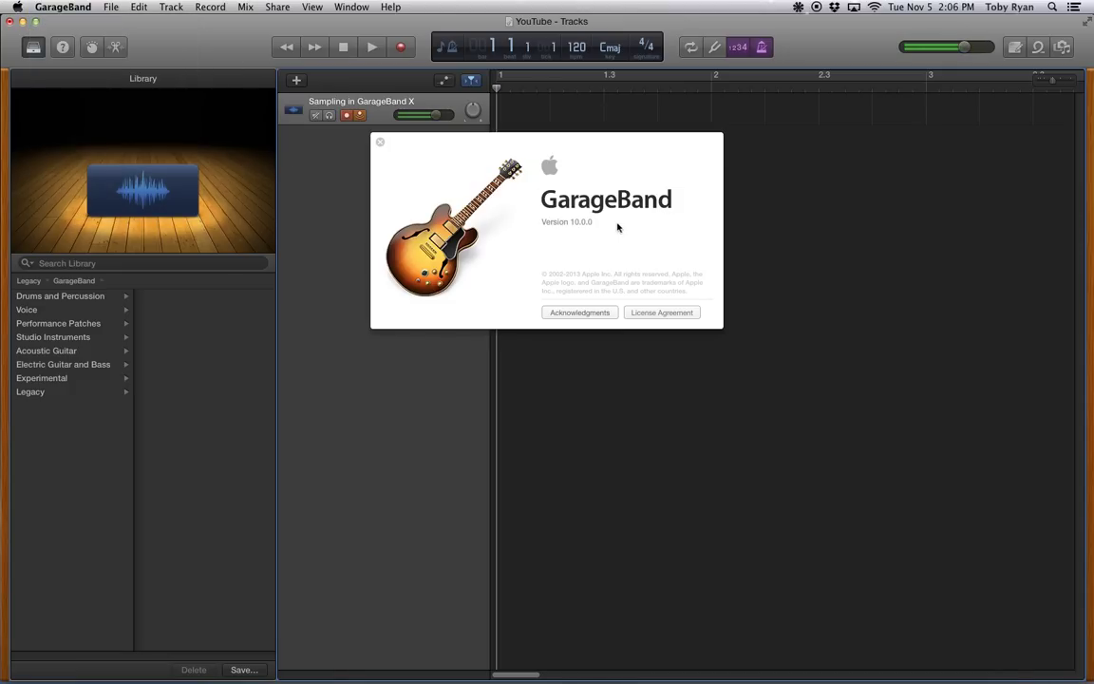
click(380, 142)
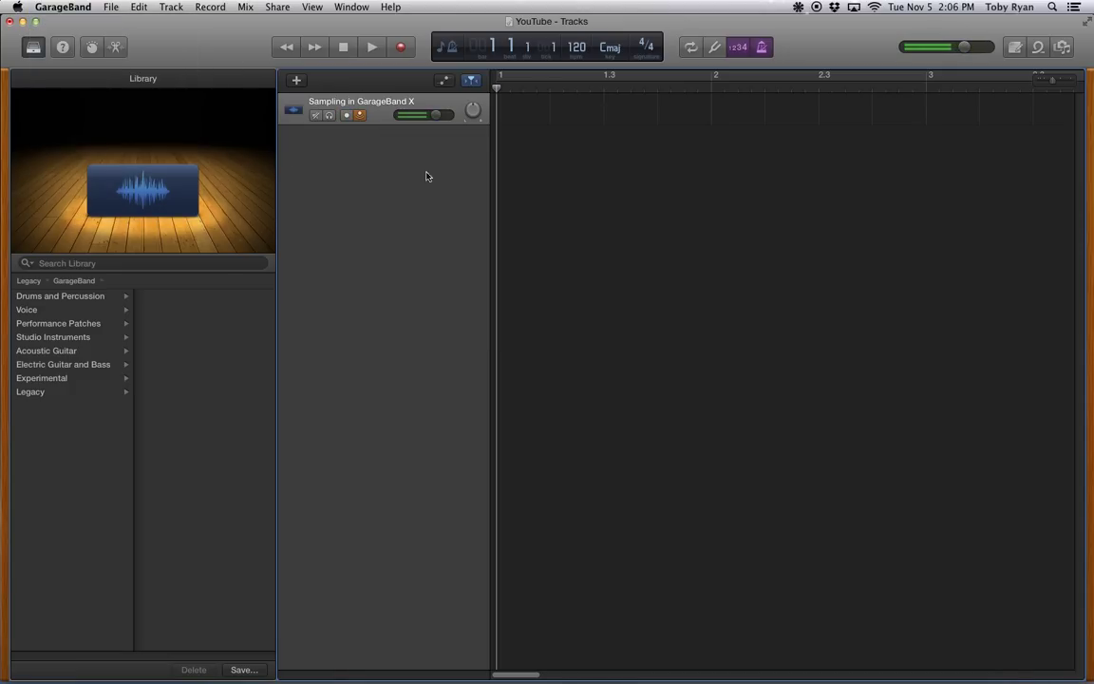
Add a new software instrument track to the project
click(298, 81)
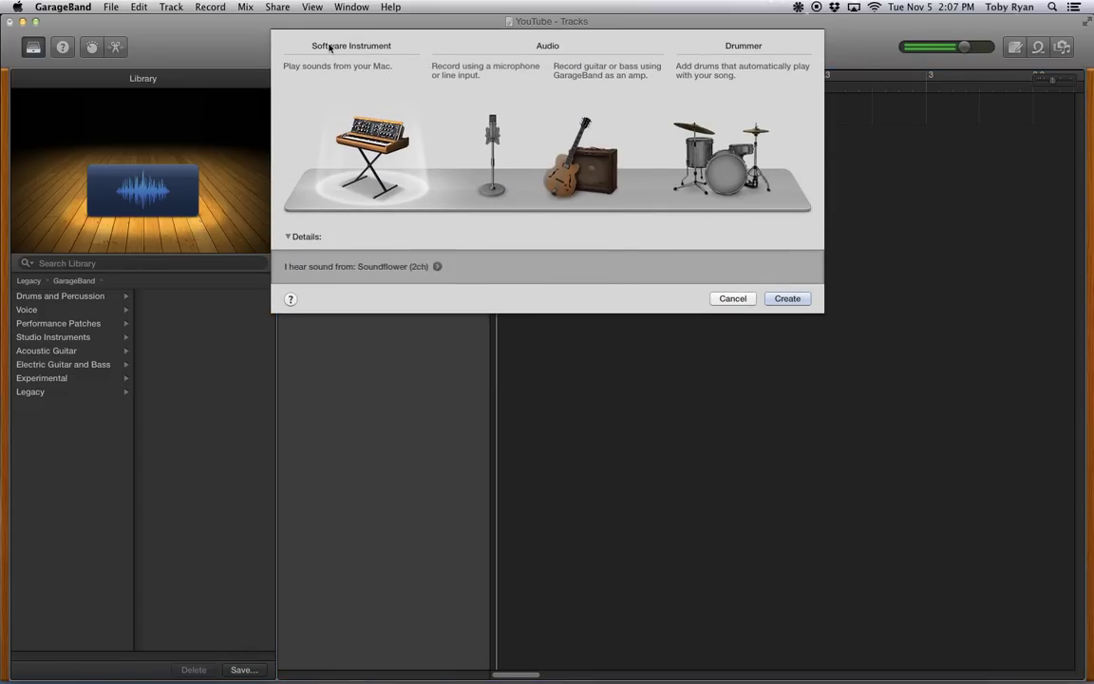
double_click(375, 147)
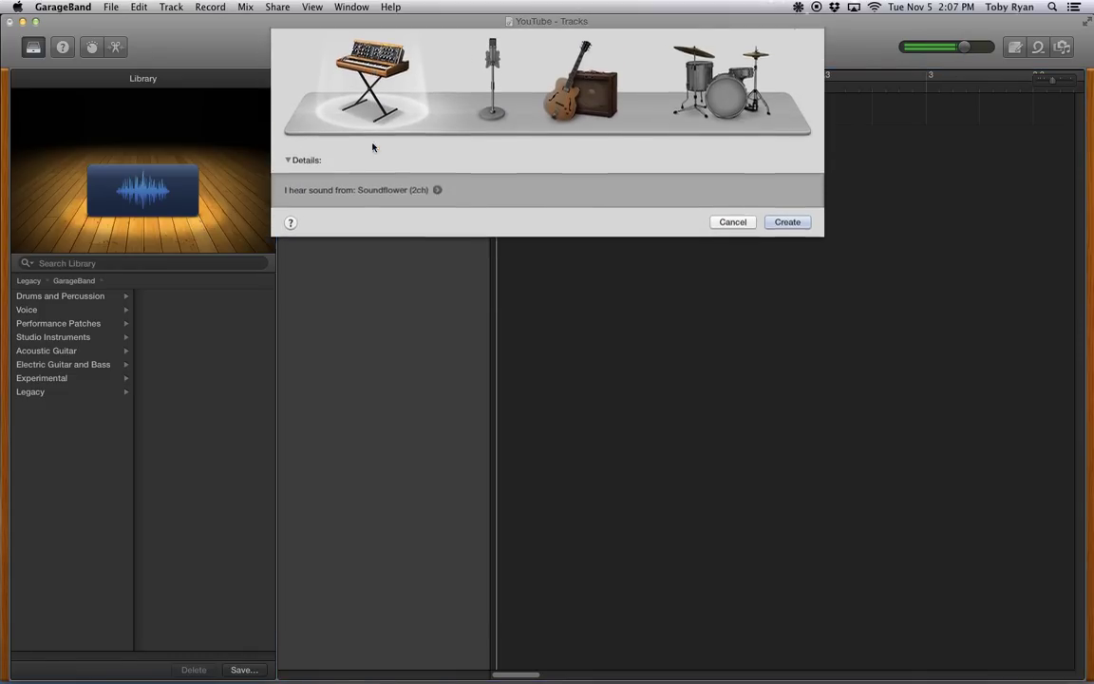
mouse_move(221, 251)
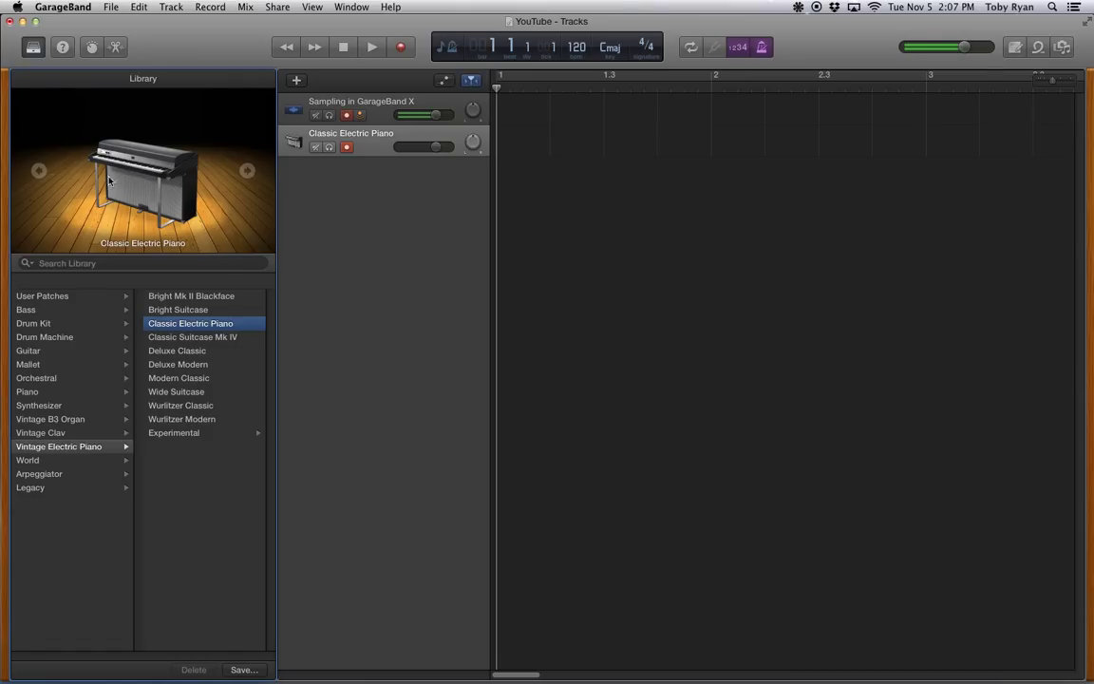
Load the Applause and Laughter patch from the legacy GarageBand sound effects onto the new track
click(53, 488)
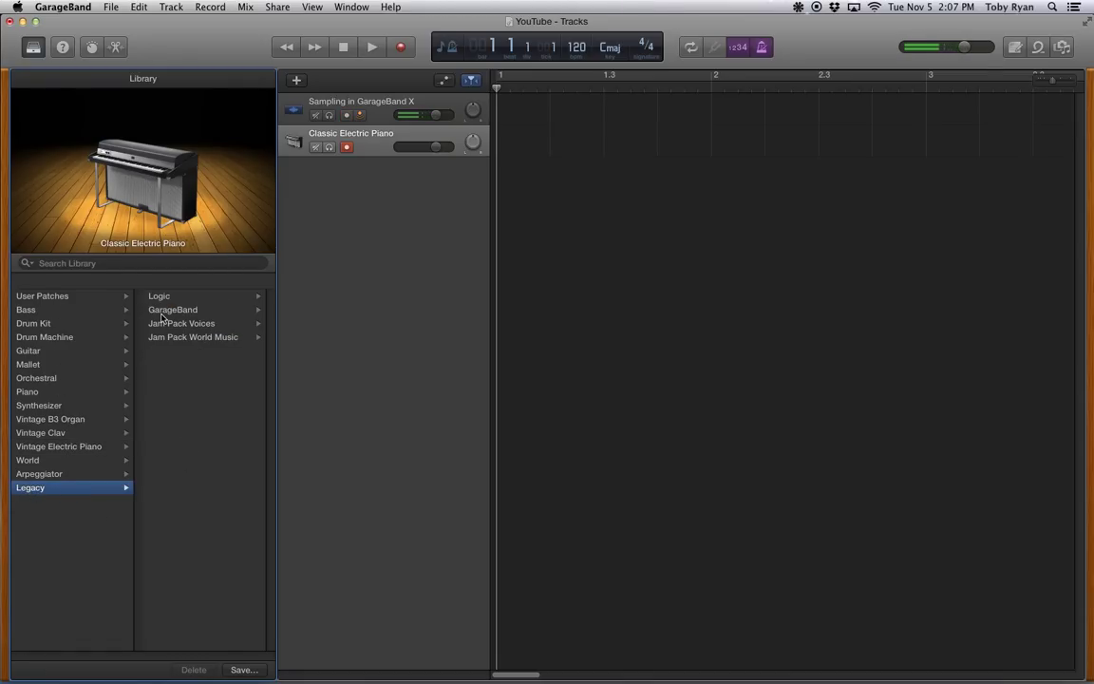
click(154, 310)
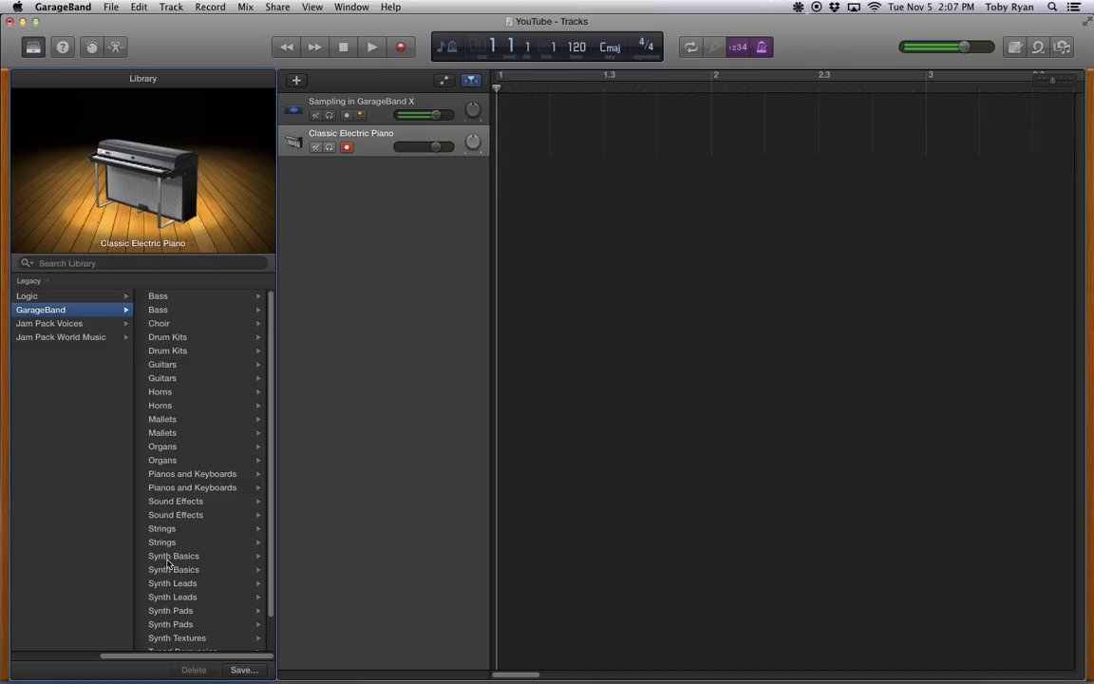
click(177, 502)
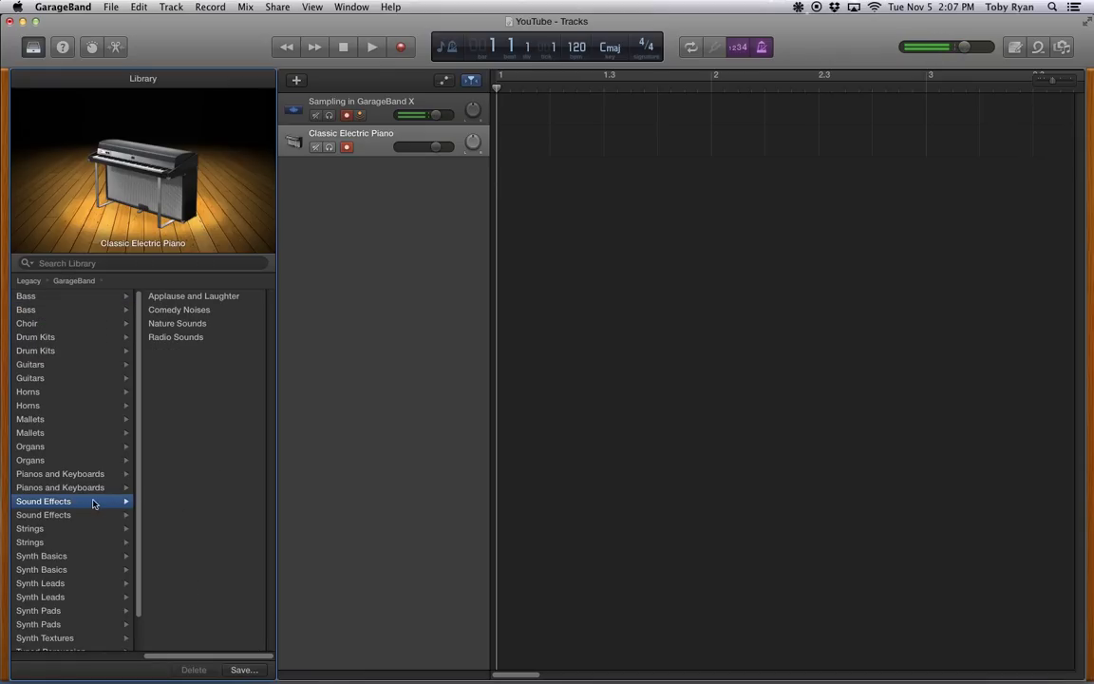
click(173, 299)
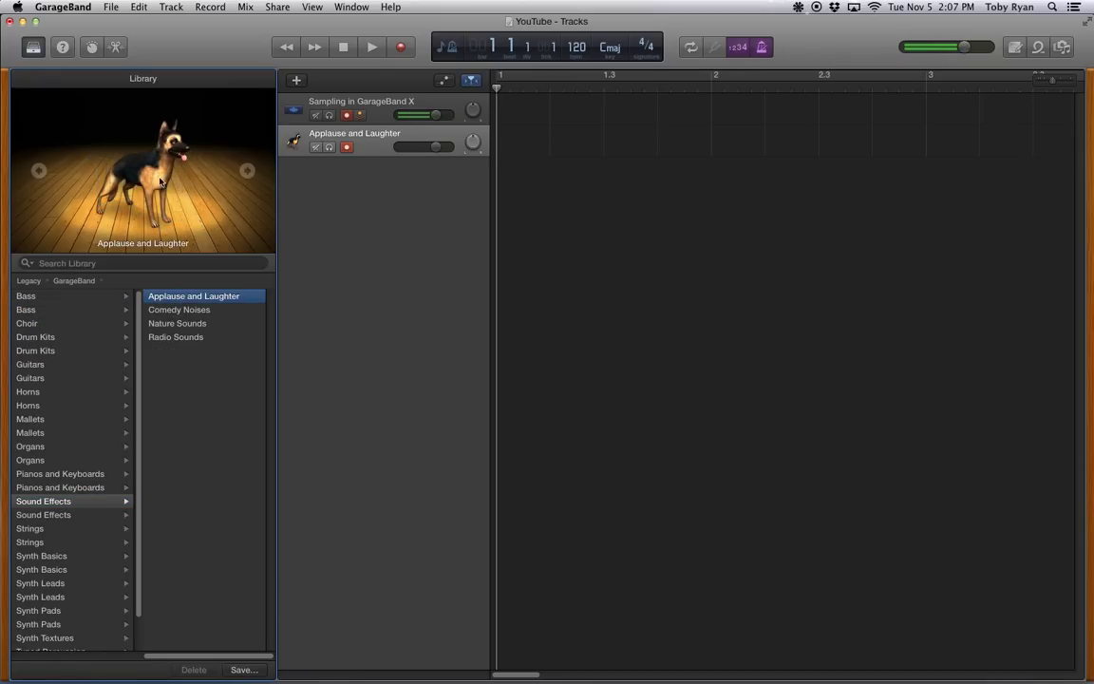
Open Musical Typing with its sample details expanded and play the Recital Crowd Applause sample
click(351, 7)
click(369, 68)
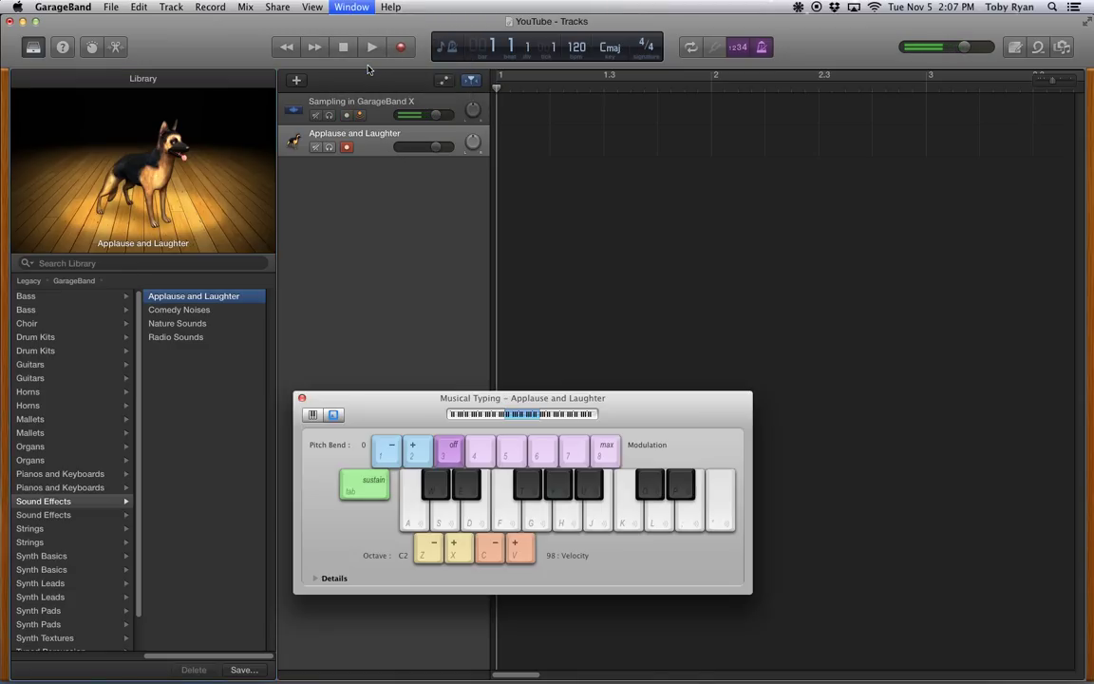
drag(614, 406, 624, 290)
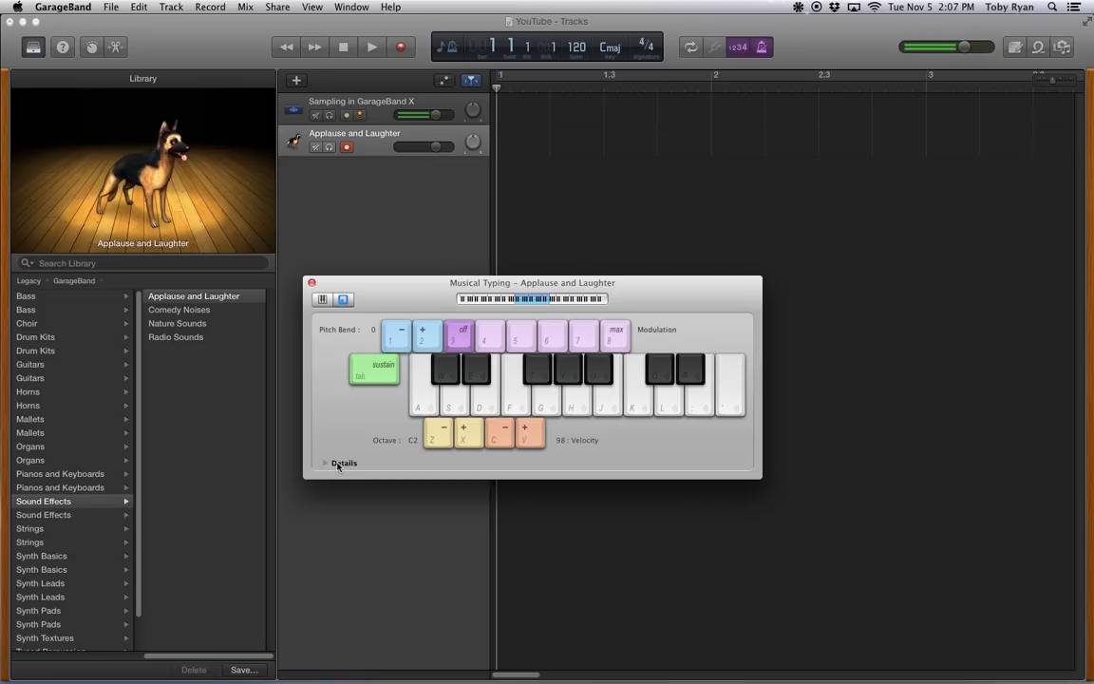
click(326, 464)
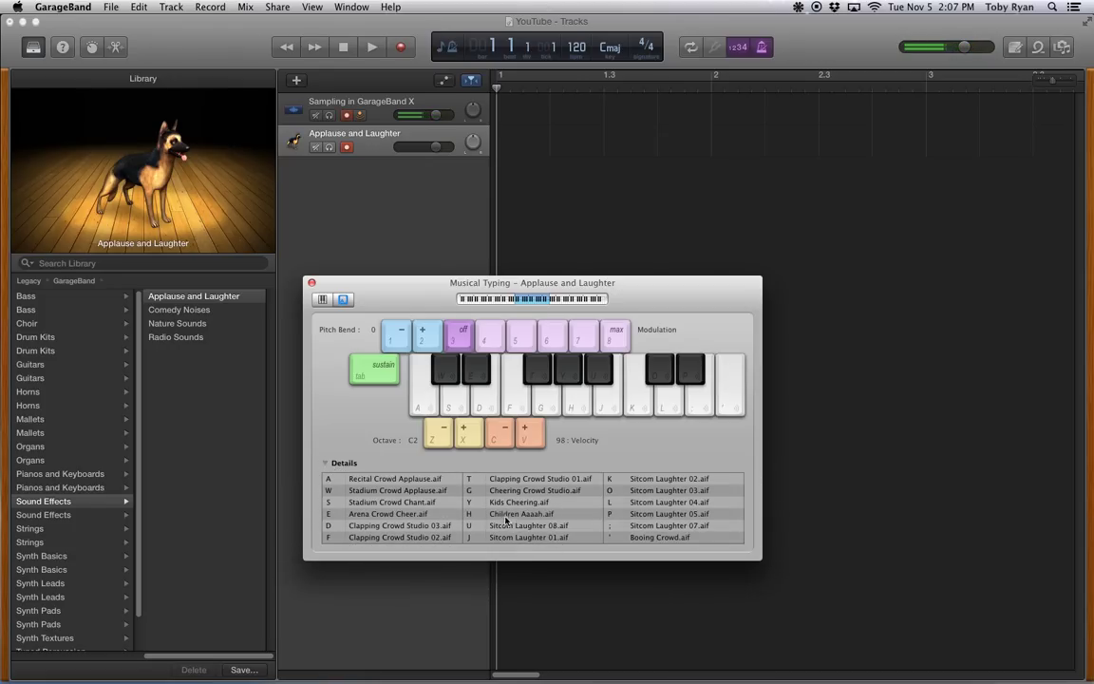
key(a)
drag(501, 283, 499, 221)
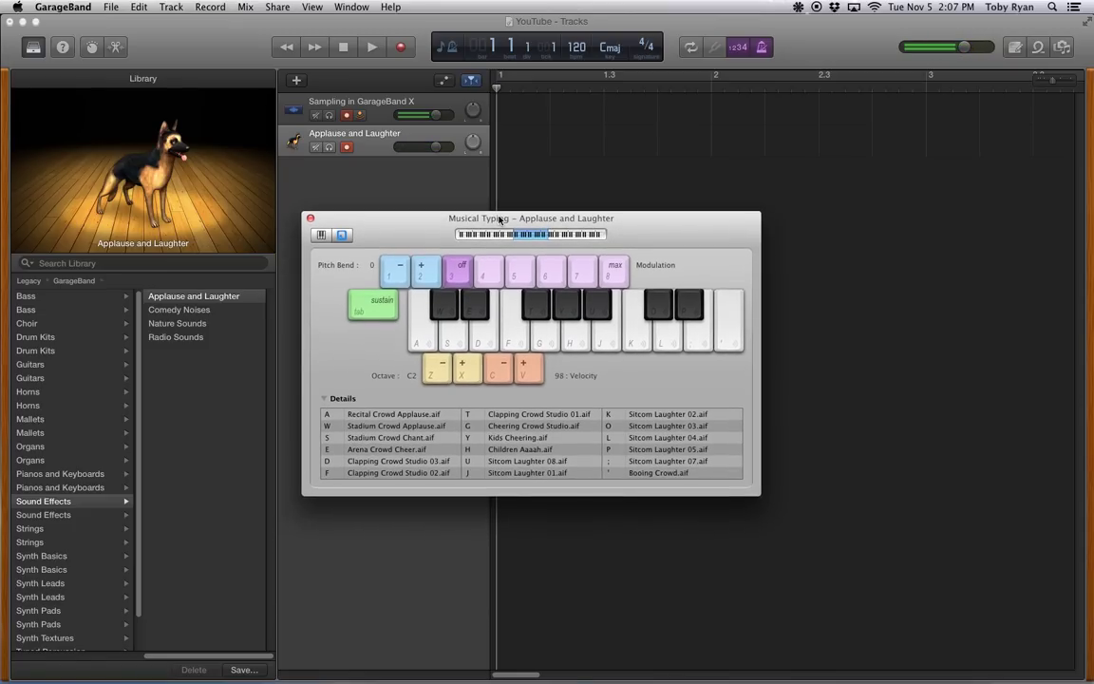
Show the Apple Loops limited to the Electro House collection and preview Melodic Cycle Layers
click(1039, 48)
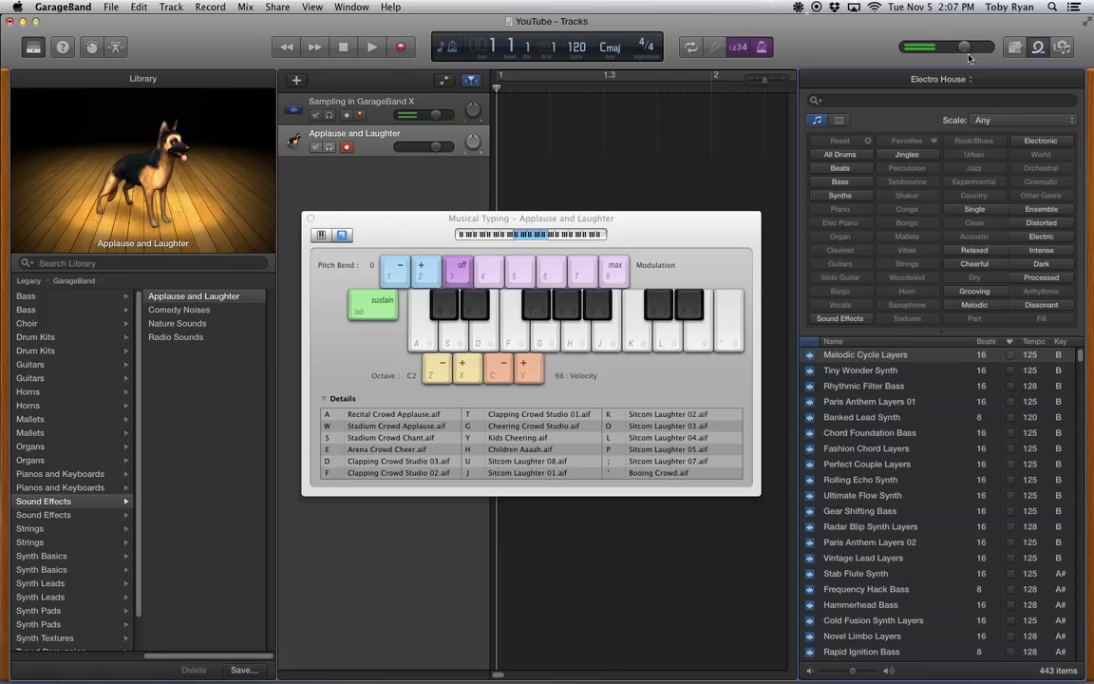
click(938, 78)
click(943, 85)
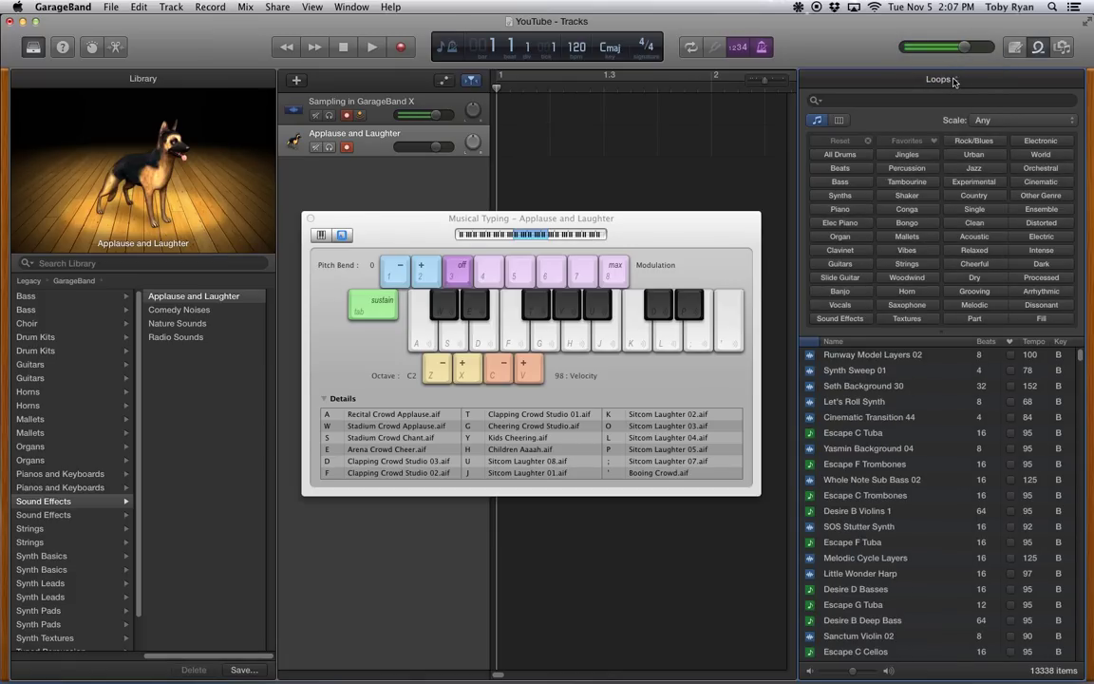
click(953, 81)
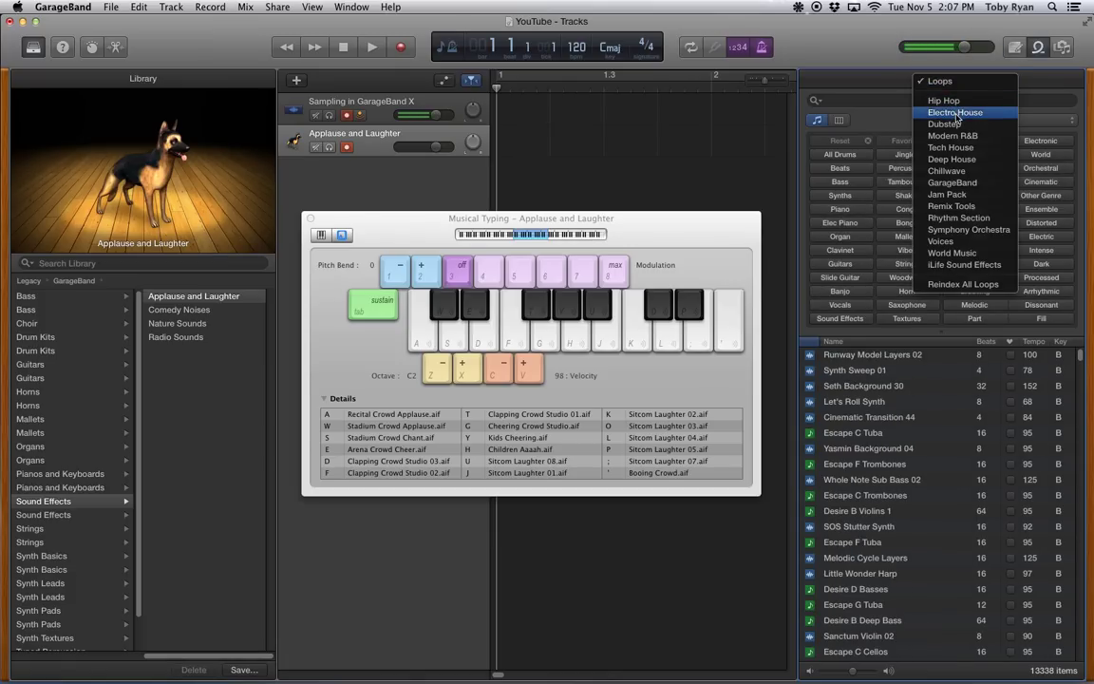
click(954, 113)
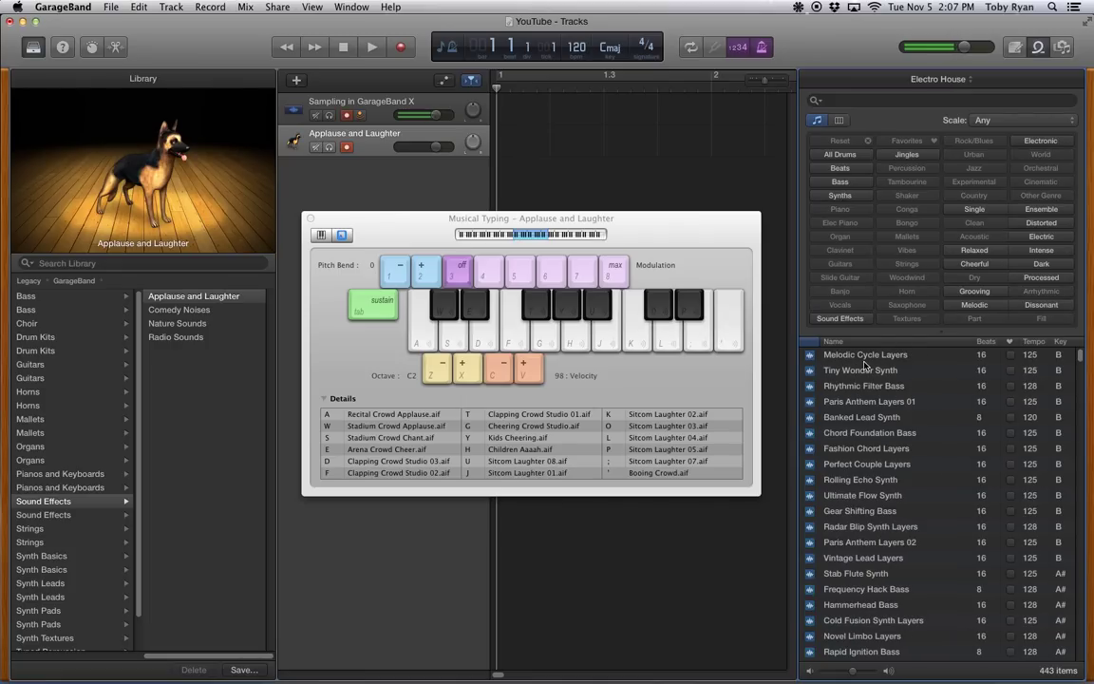
click(863, 355)
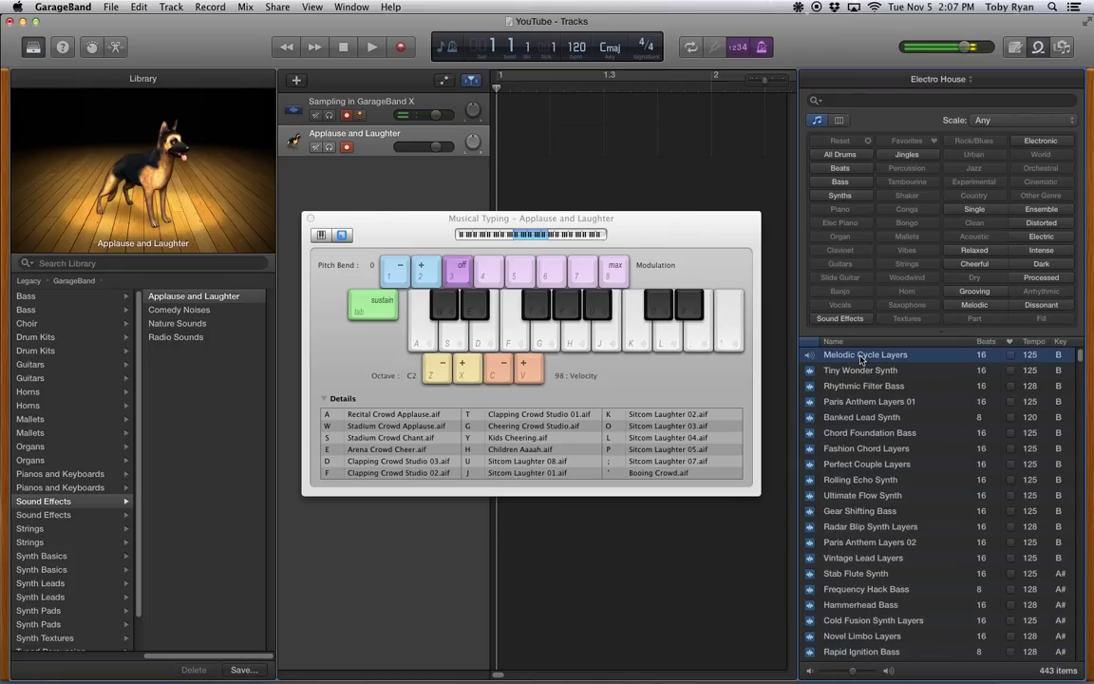
click(860, 356)
Save the track's patch as Sampler in the Instrument folder, replacing the existing patch of that name
drag(523, 234, 522, 185)
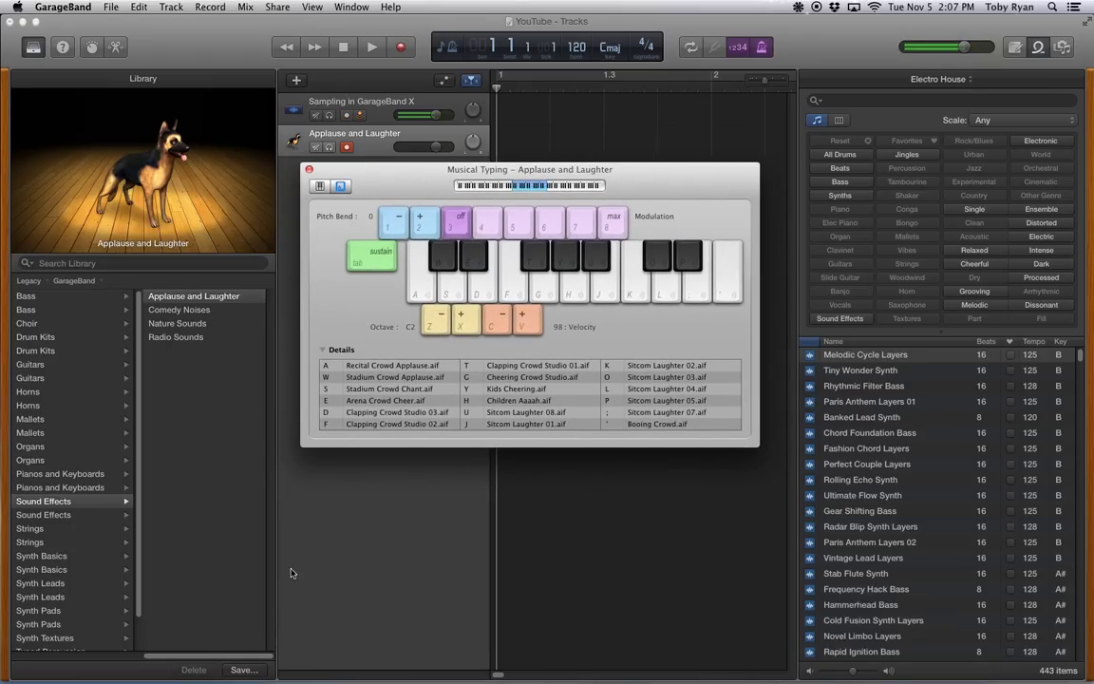
click(241, 670)
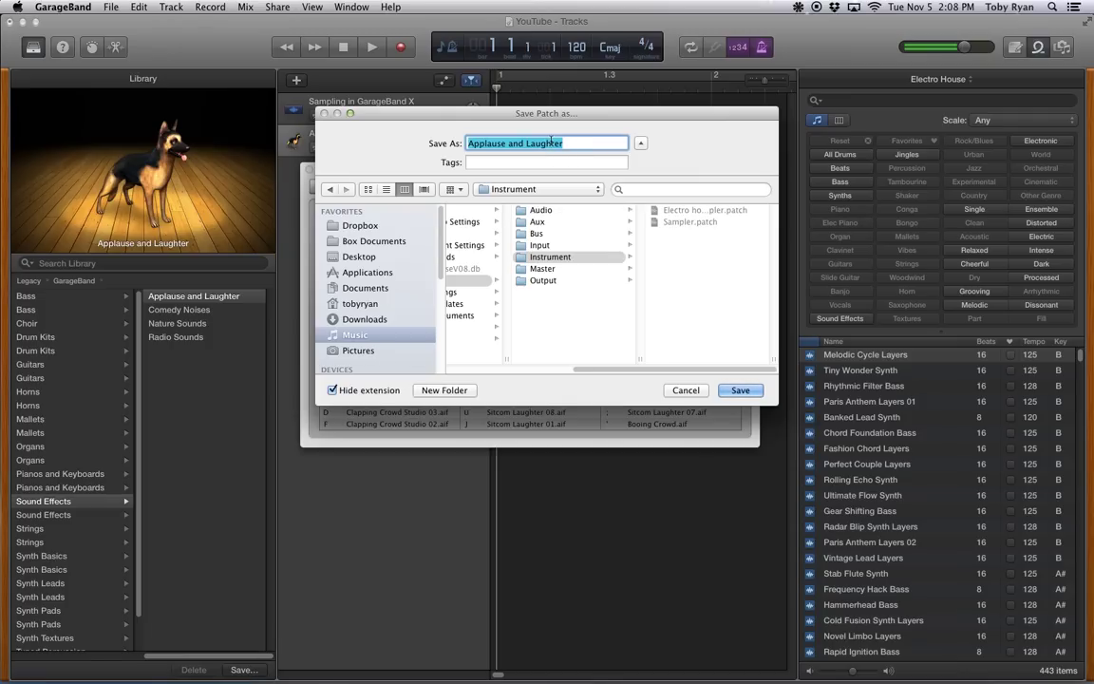
text(Sampler)
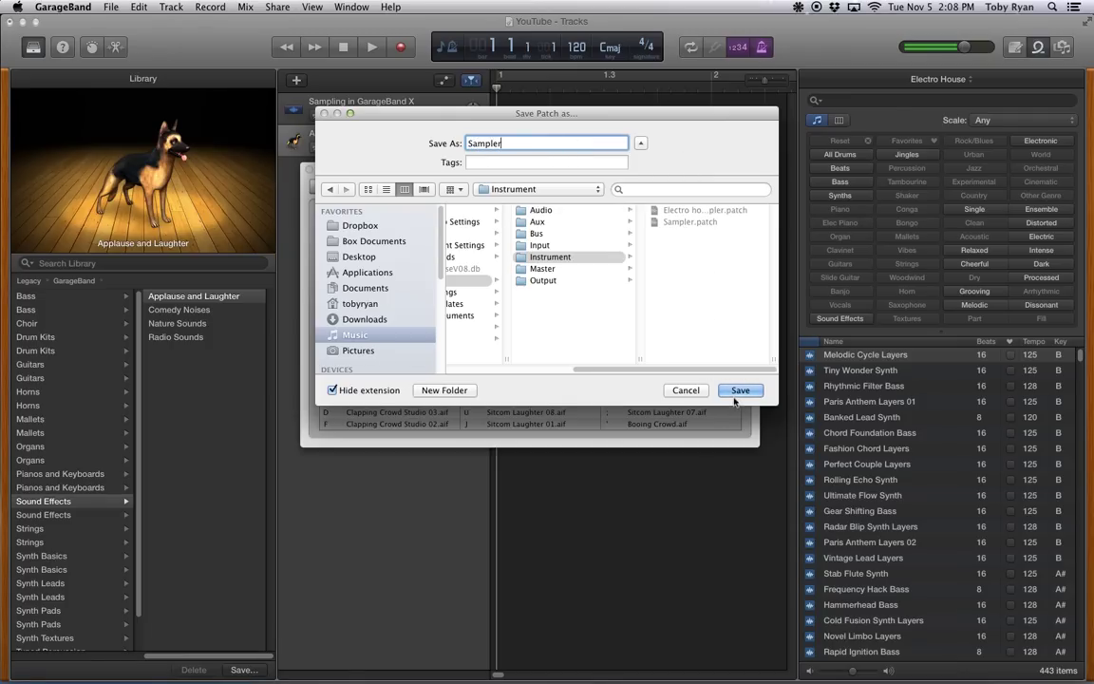
click(737, 392)
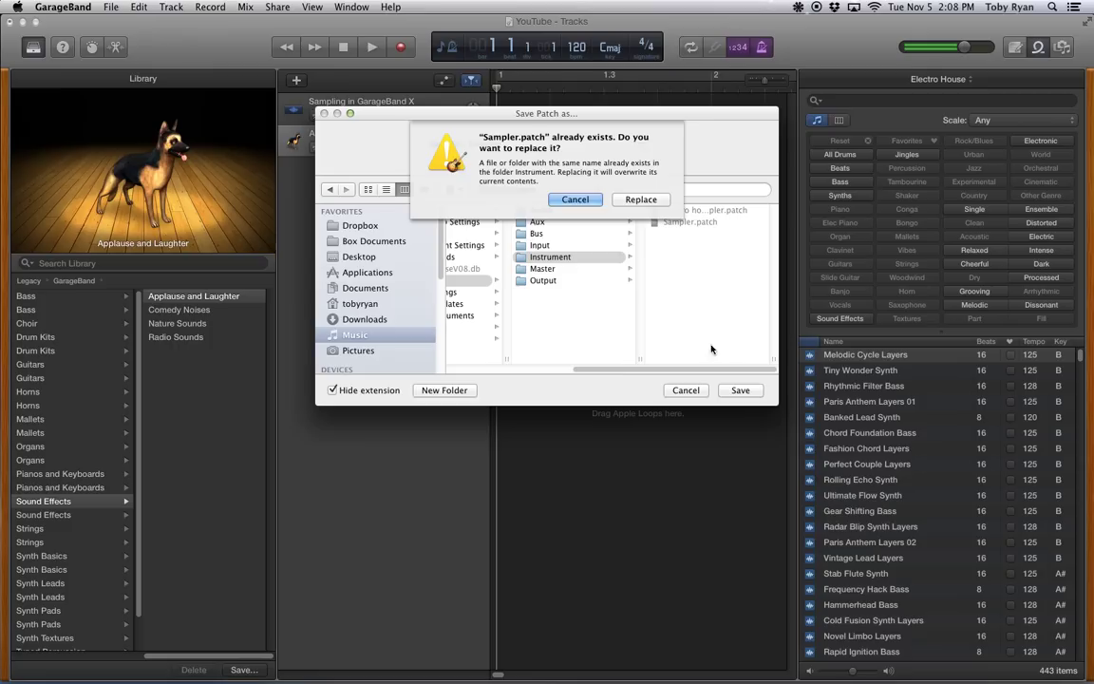
click(640, 199)
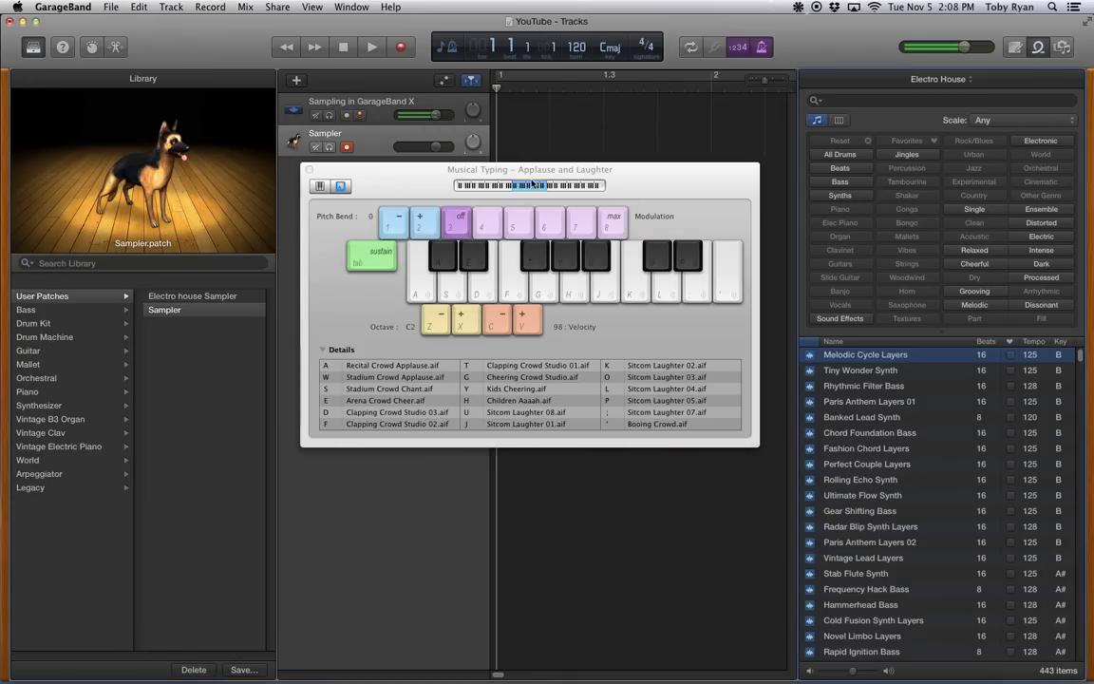
Shift the Musical Typing range down to octave C-2
click(467, 176)
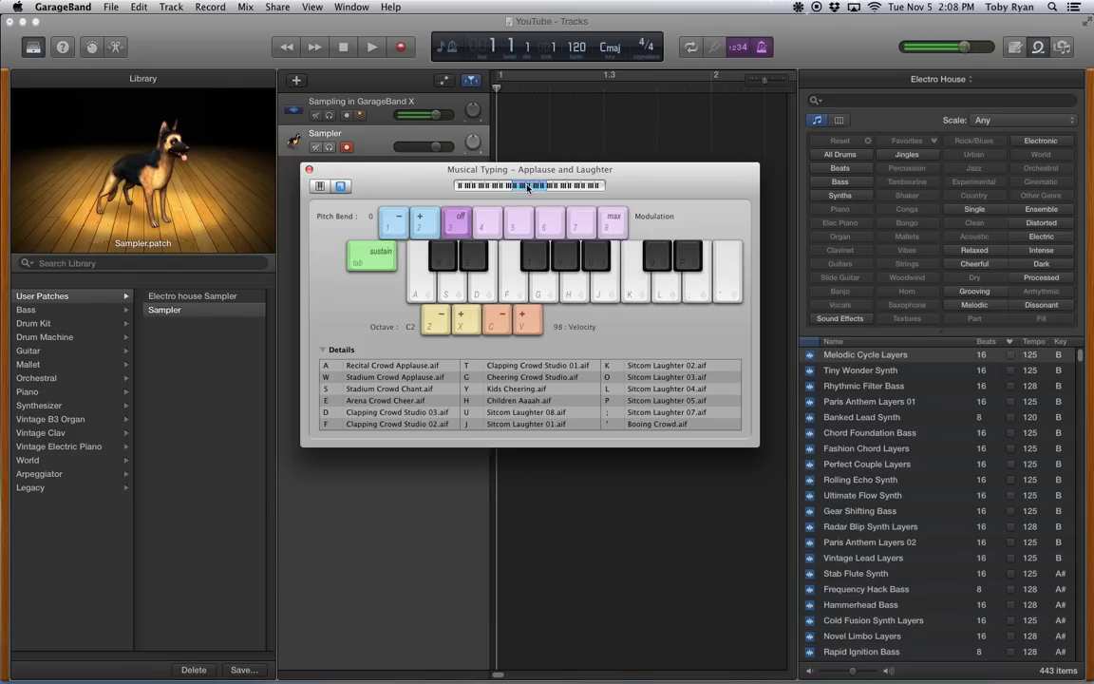
drag(527, 187, 528, 189)
drag(526, 188, 505, 188)
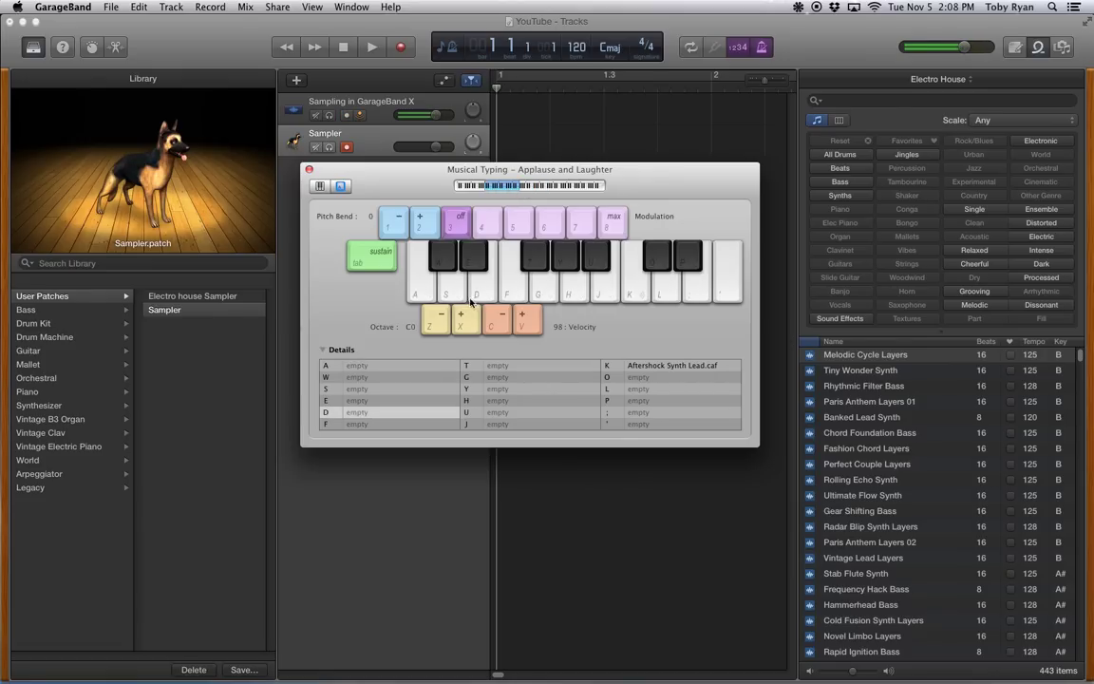
click(436, 321)
click(461, 322)
click(460, 322)
click(461, 321)
click(438, 326)
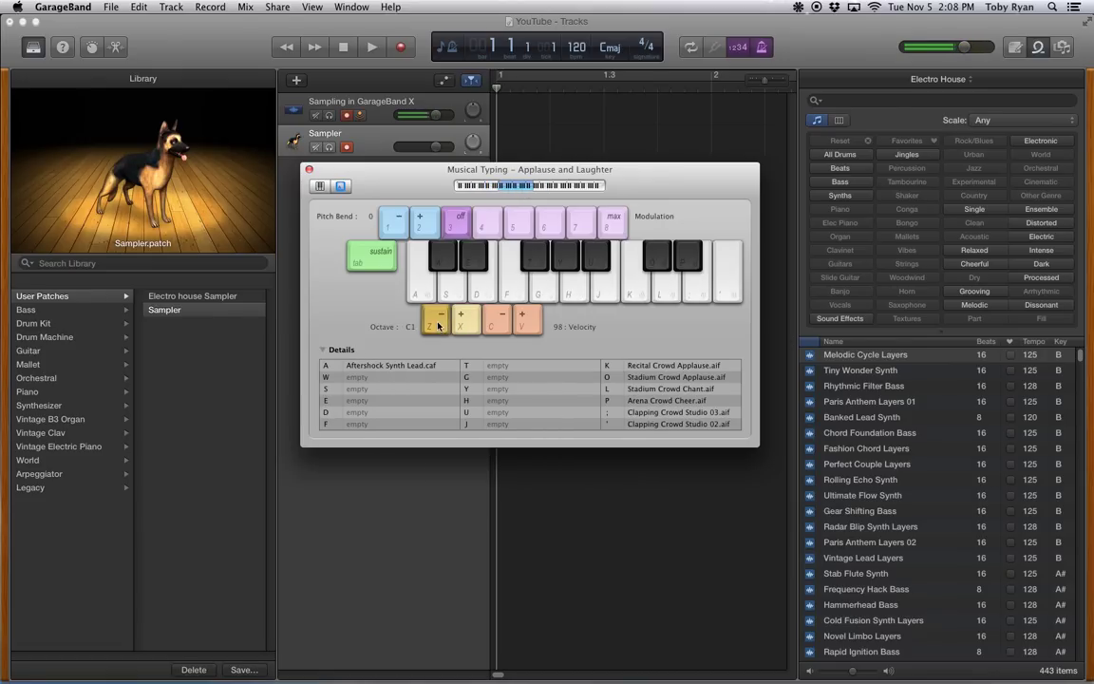
click(437, 321)
click(438, 321)
click(438, 321)
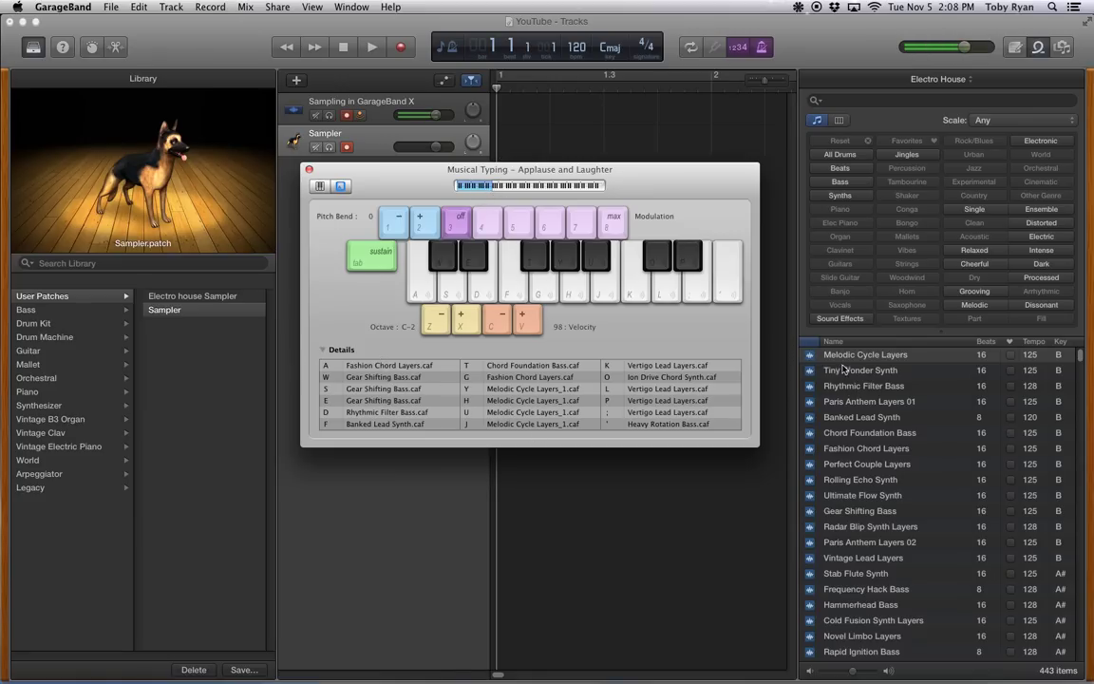
Assign the Electro House loops from Melodic Cycle Layers through Fashion Chord Layers, in list order, to the keys A, W, S, E, D, F and T
drag(852, 358, 421, 292)
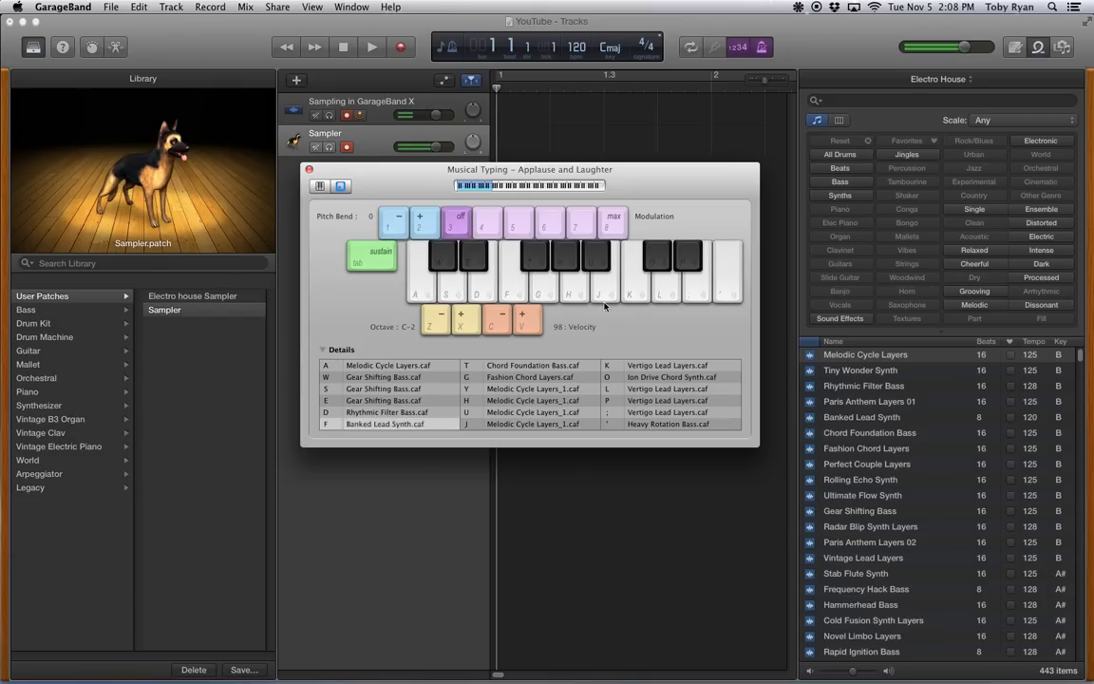
drag(854, 375, 447, 285)
drag(860, 385, 445, 285)
drag(850, 404, 475, 277)
drag(860, 417, 508, 293)
drag(867, 447, 534, 264)
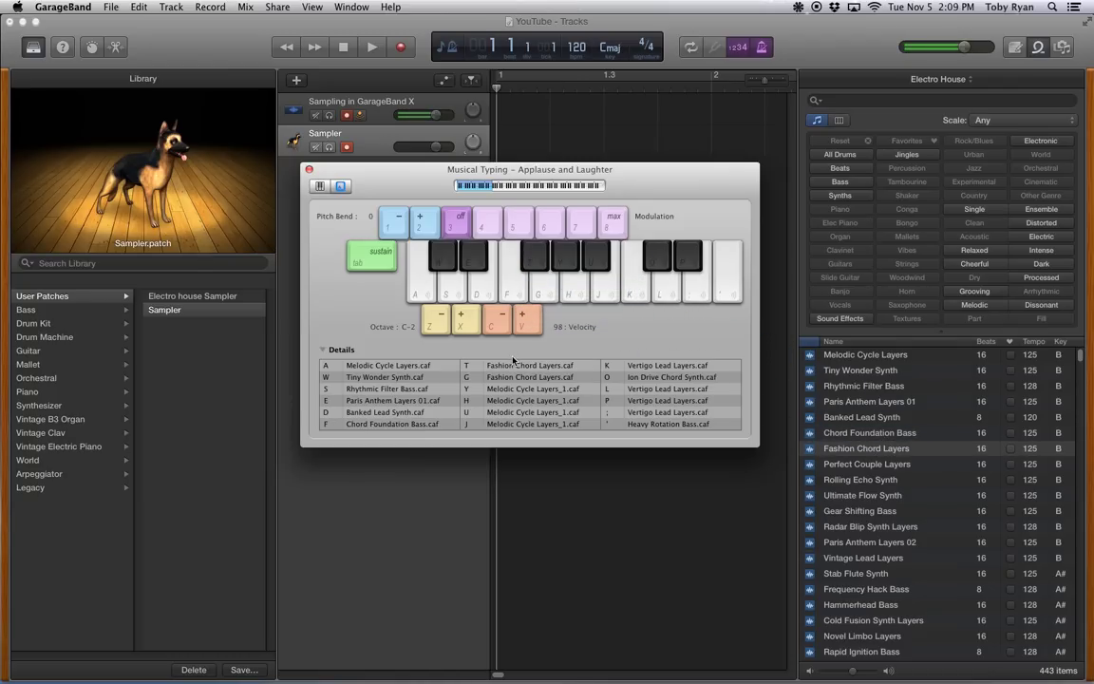
Play the loops assigned to the Musical Typing keys, including A, W, E, D and Y, to test the sampler
key(a)
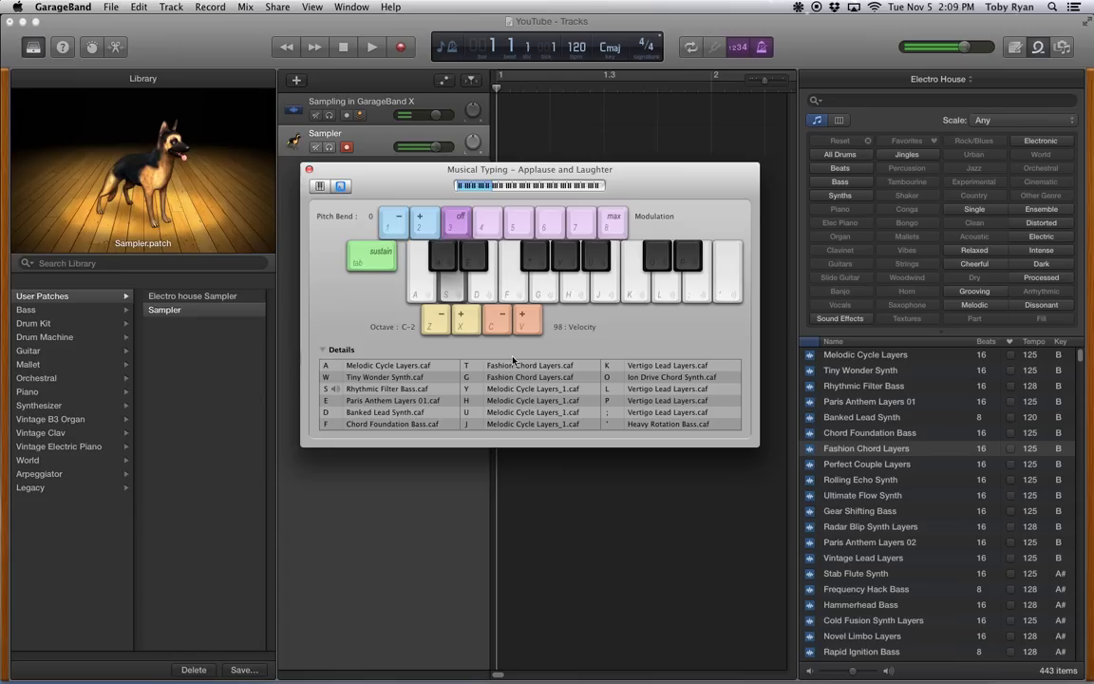
key(d)
key(w)
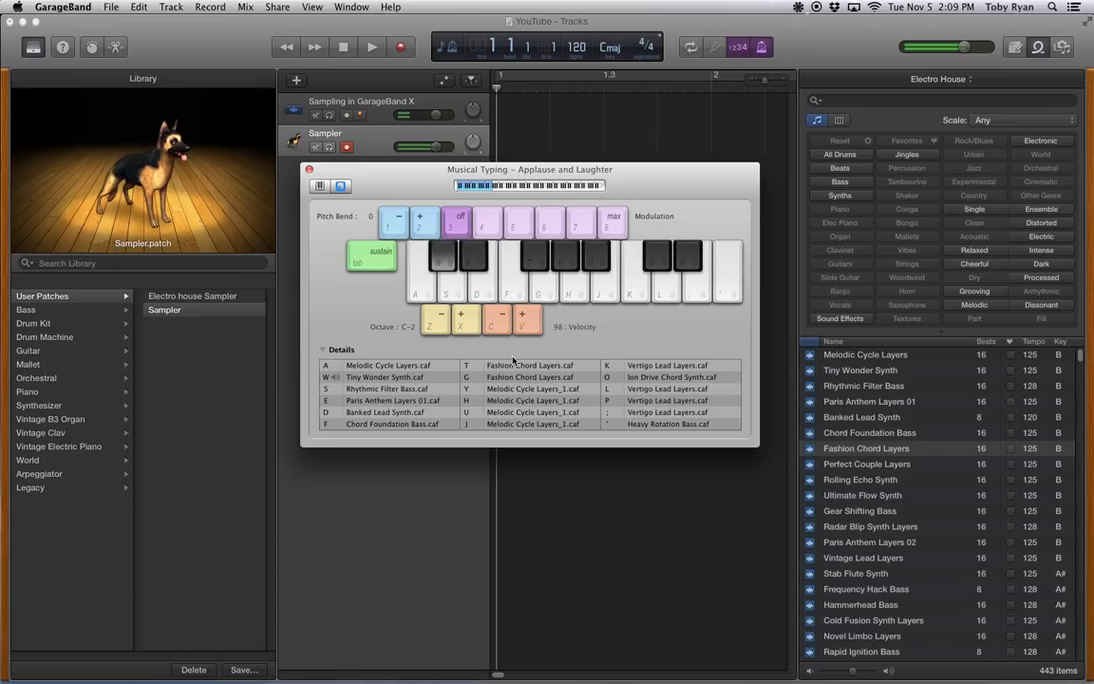
key(e)
key(a)
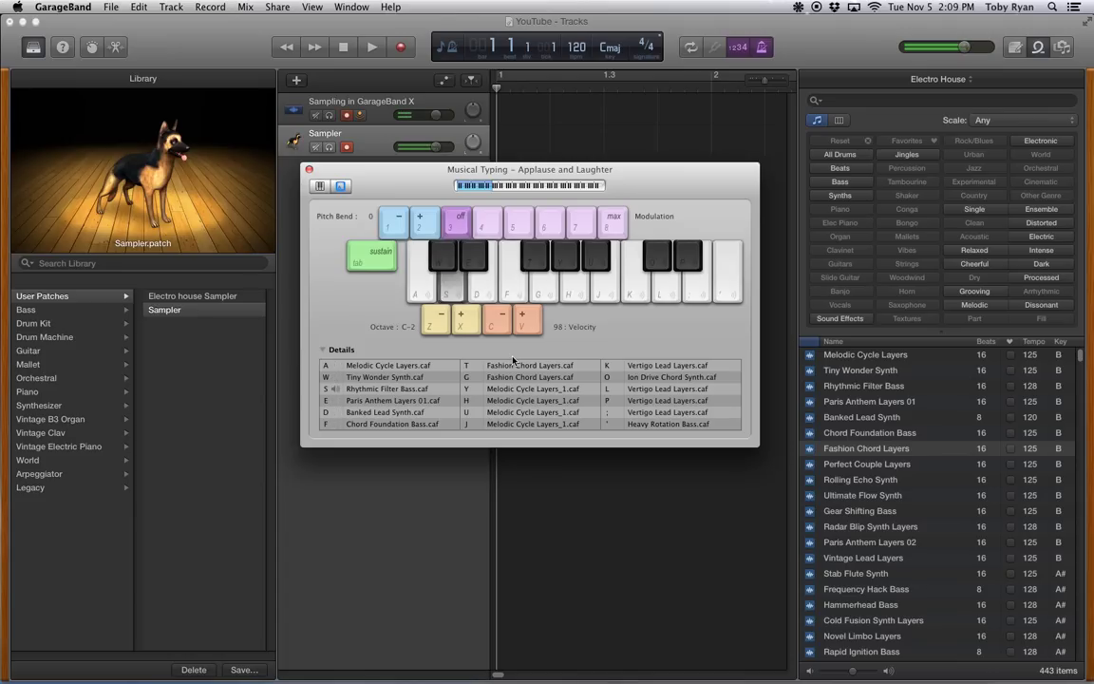
key(w)
key(e)
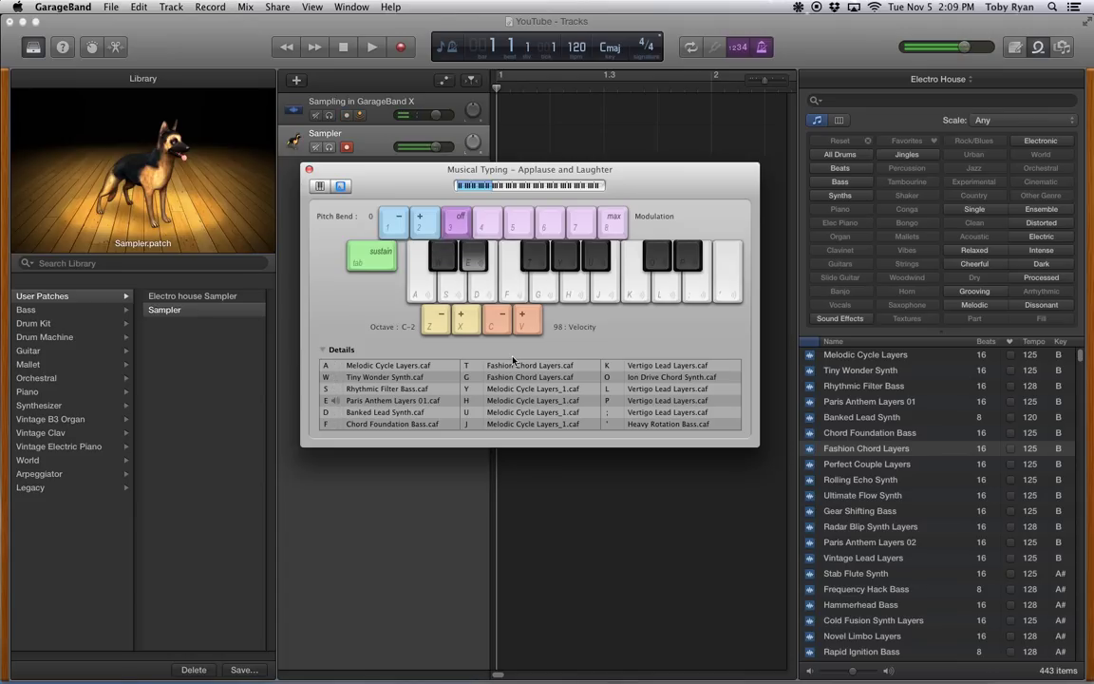
key(w)
key(y)
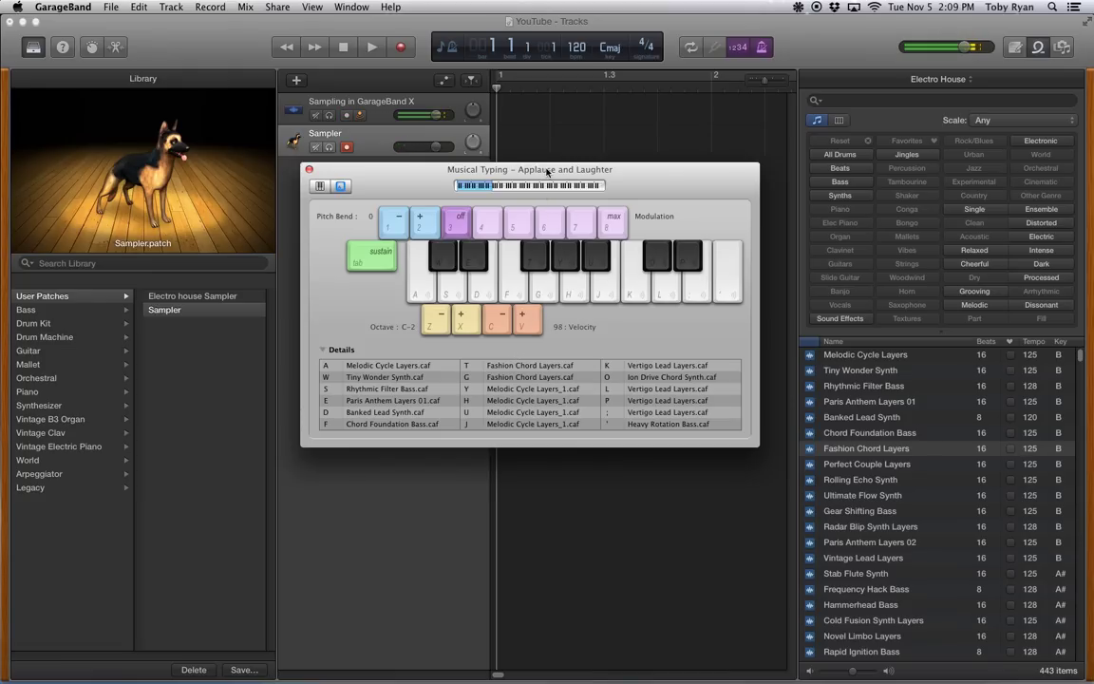
Play the sample on the A key and preview the Melodic Cycle Layers loop to compare their pitch, then check the loop scale options
drag(546, 171, 543, 184)
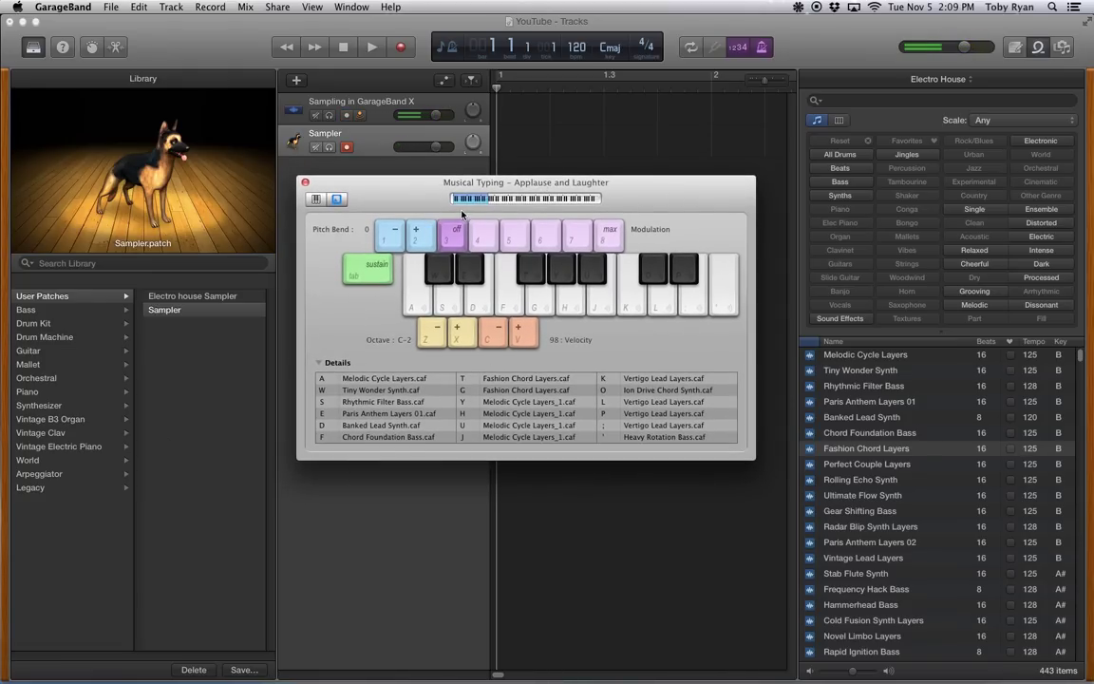
drag(444, 184, 434, 235)
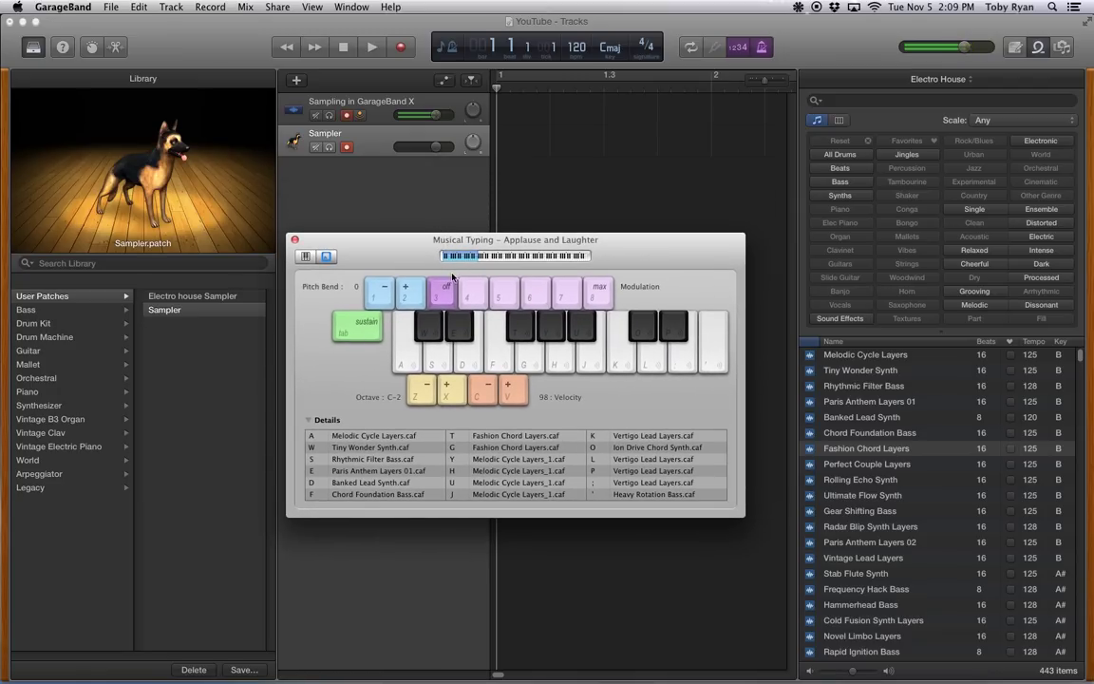
key(a)
click(854, 359)
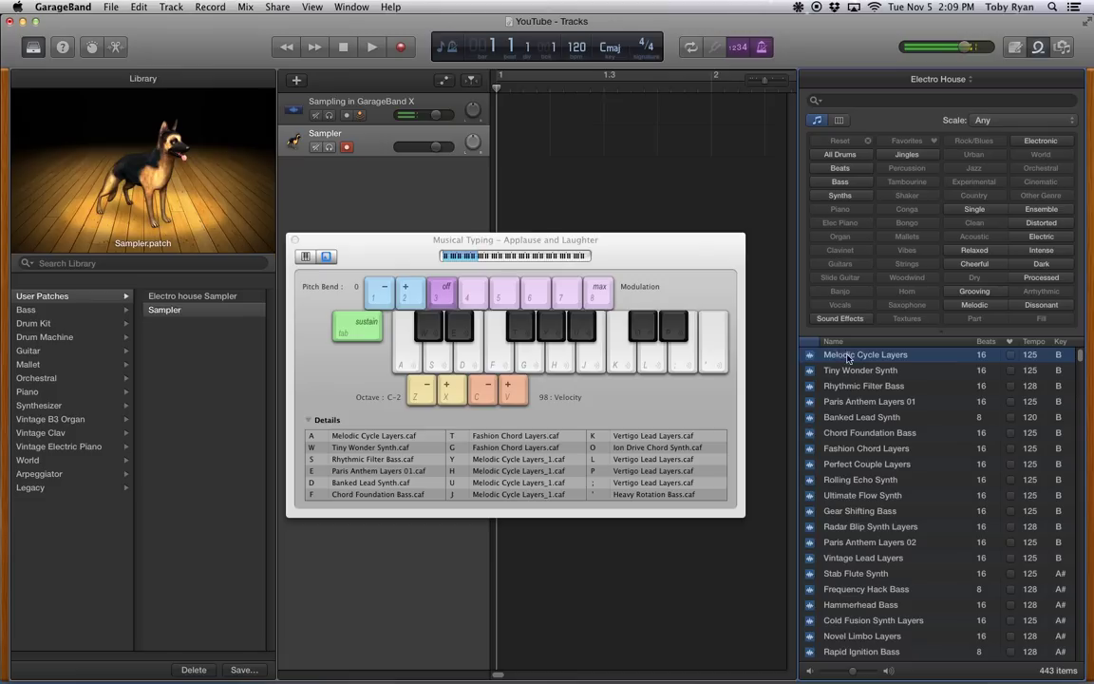
click(1012, 121)
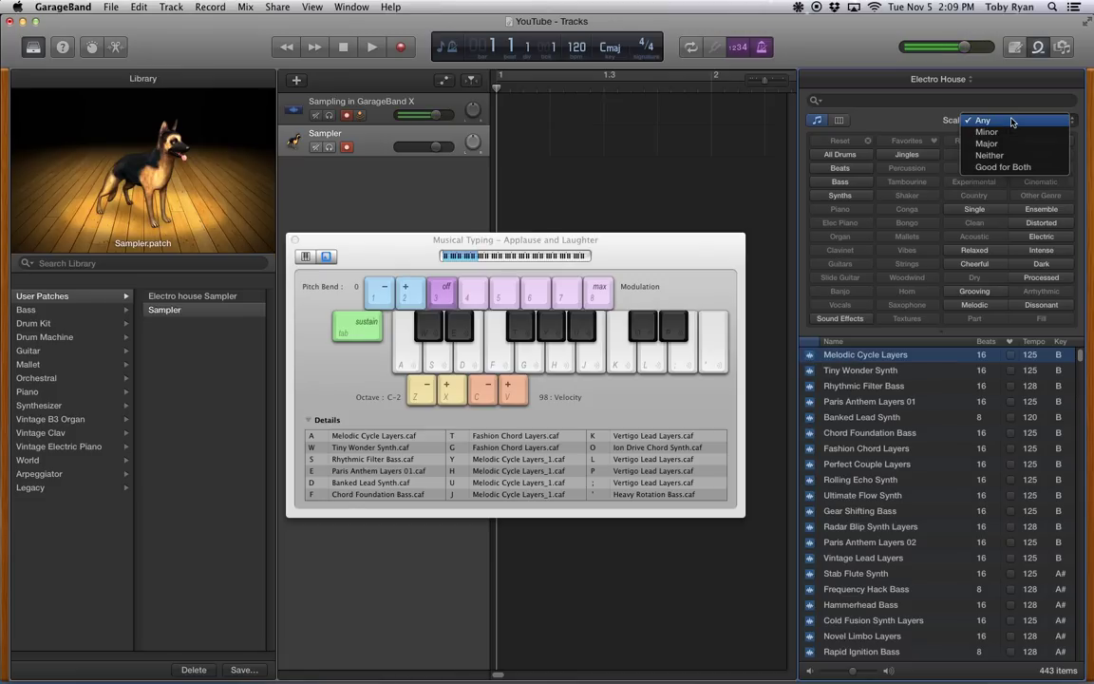
click(1012, 121)
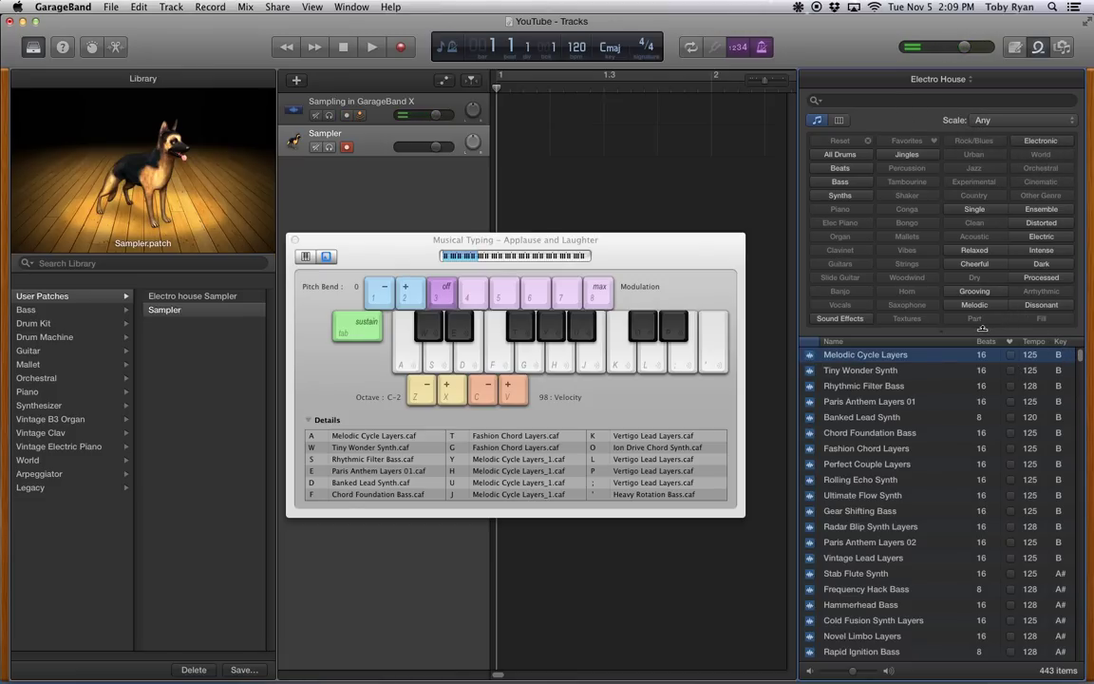
Set the project key to B major and compare the Melodic Cycle Layers preview with the sample on the A key
click(608, 48)
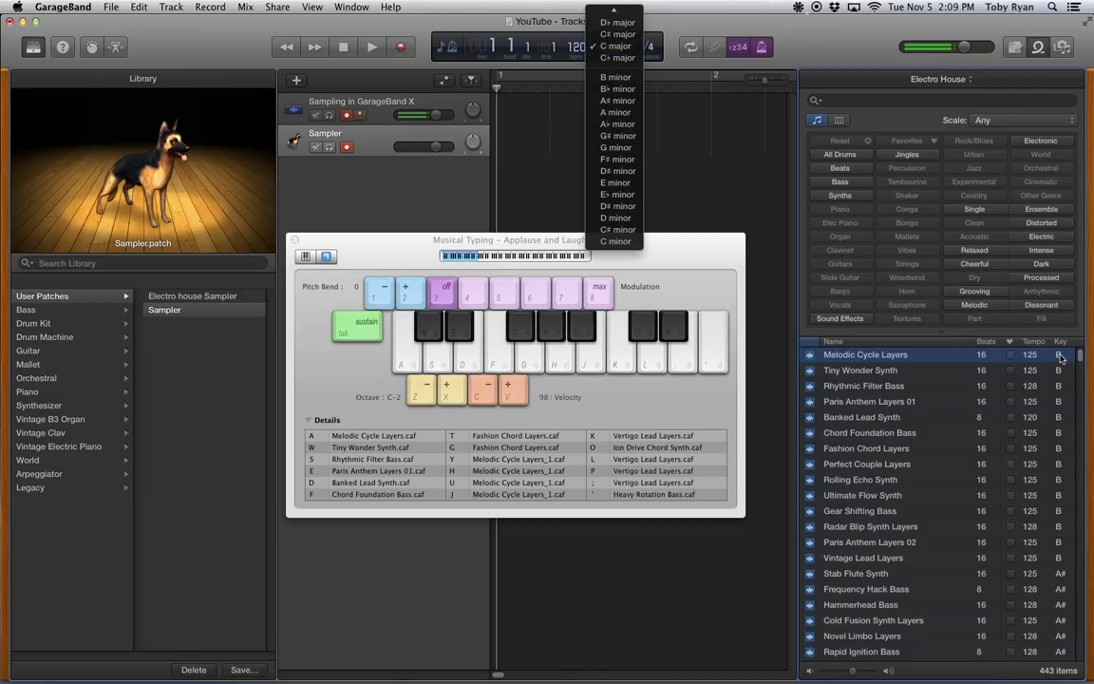
scroll(618, 215, up, 6)
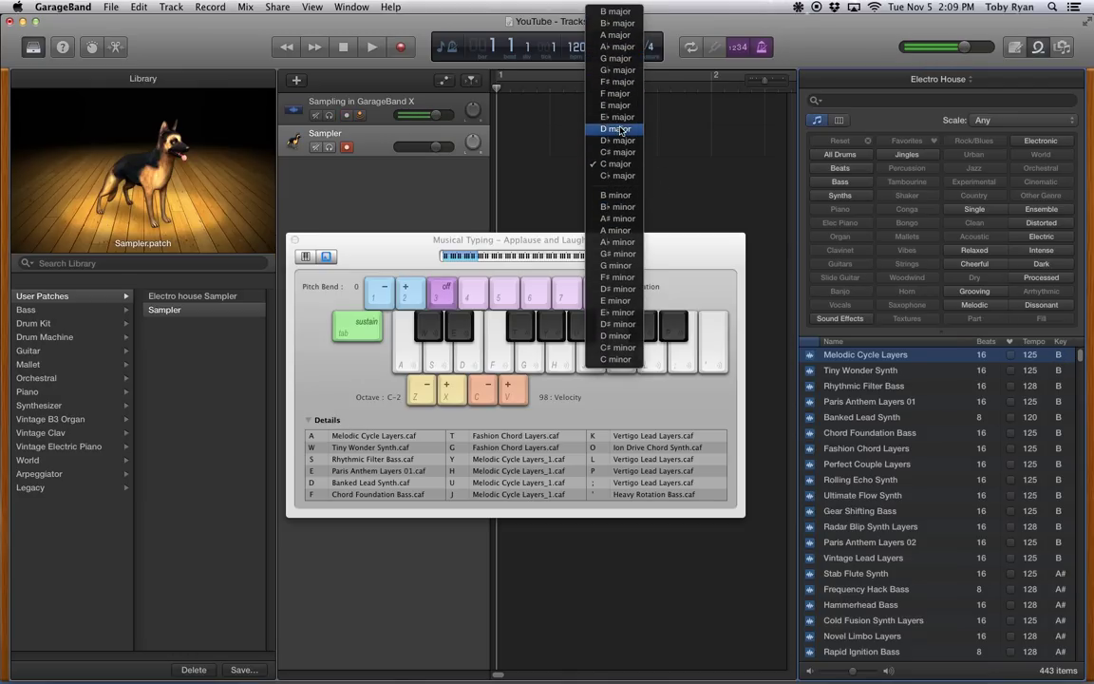
click(617, 11)
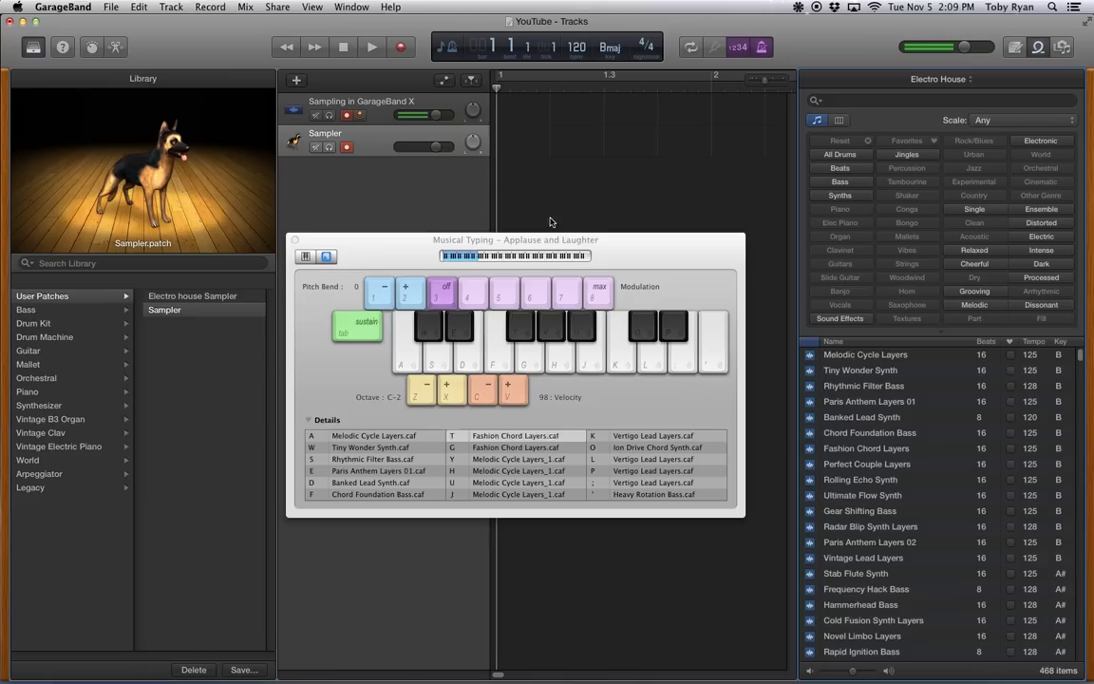
click(840, 355)
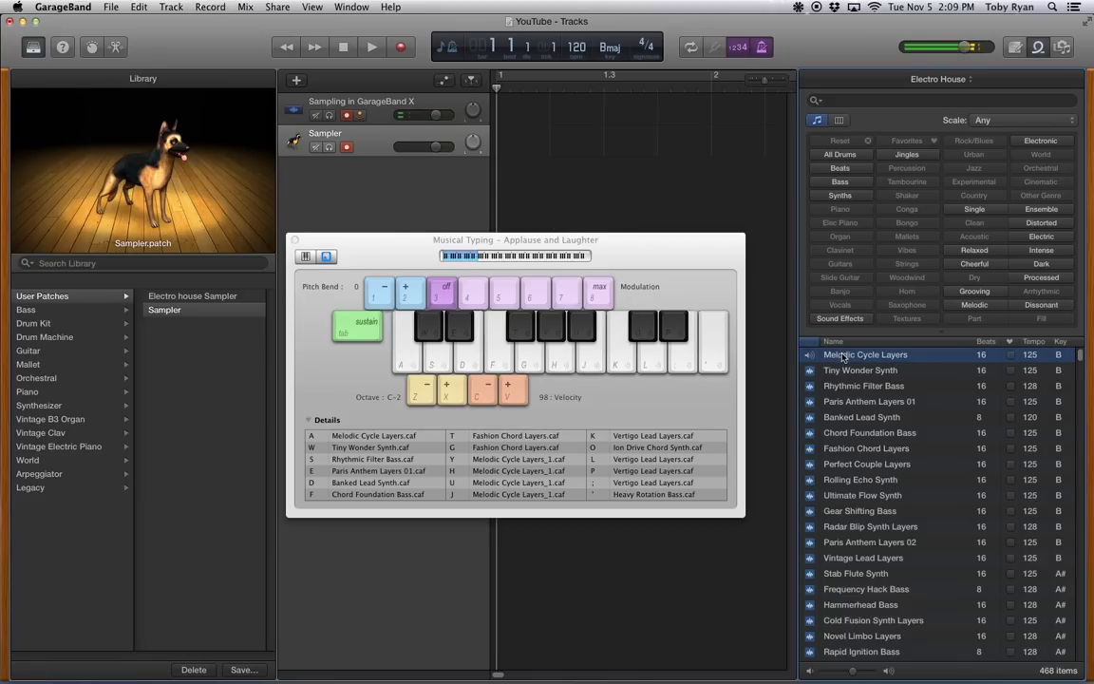
click(624, 257)
key(a)
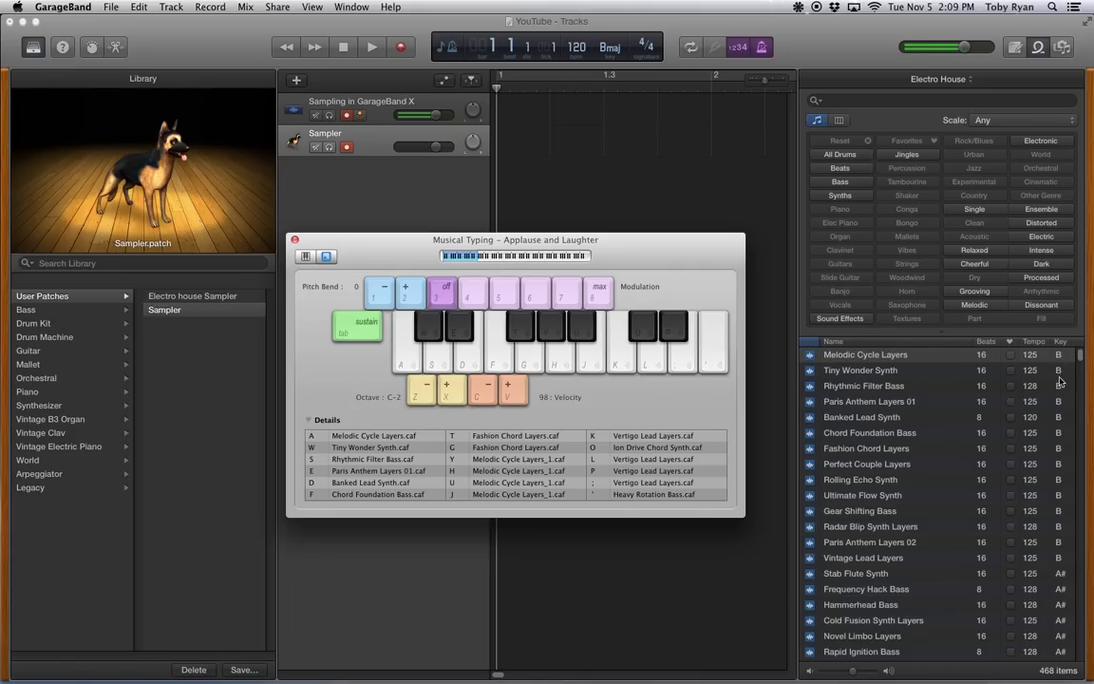
Return the project key to C major, play the A key's sample and preview Melodic Cycle Layers again
click(609, 47)
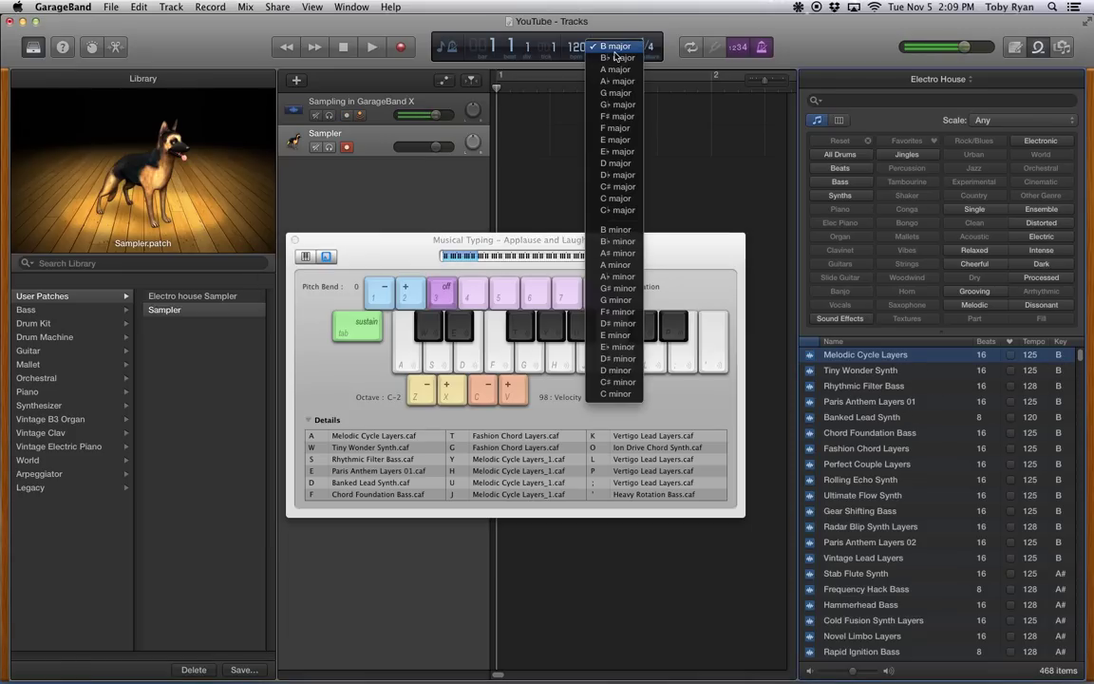
click(613, 198)
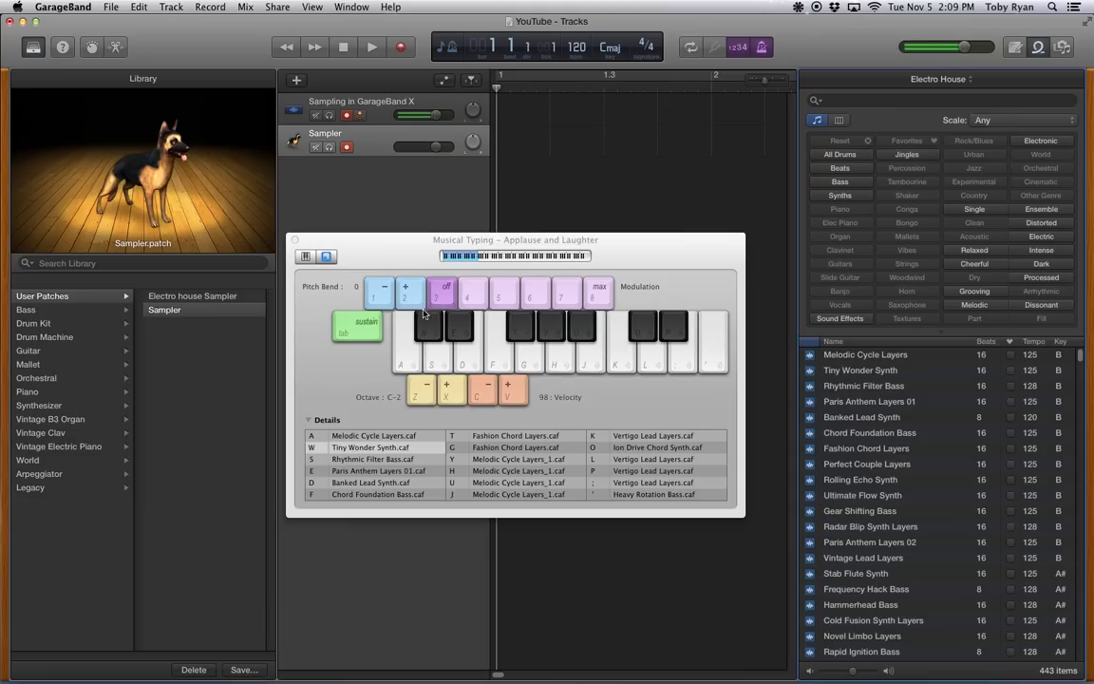
click(406, 244)
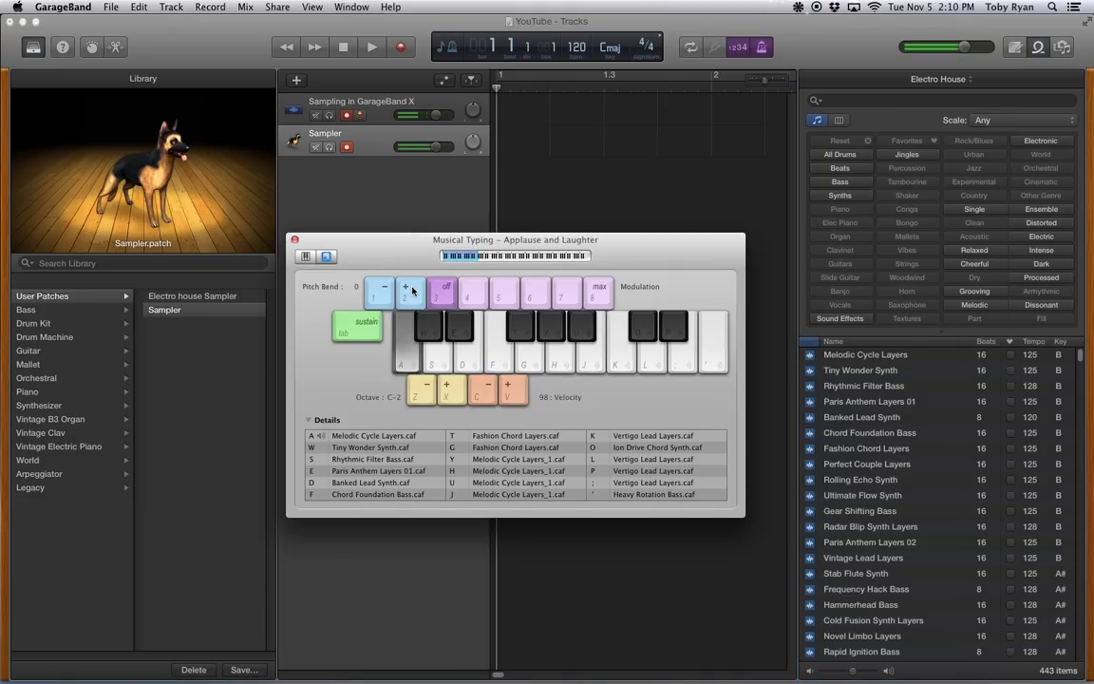
click(883, 358)
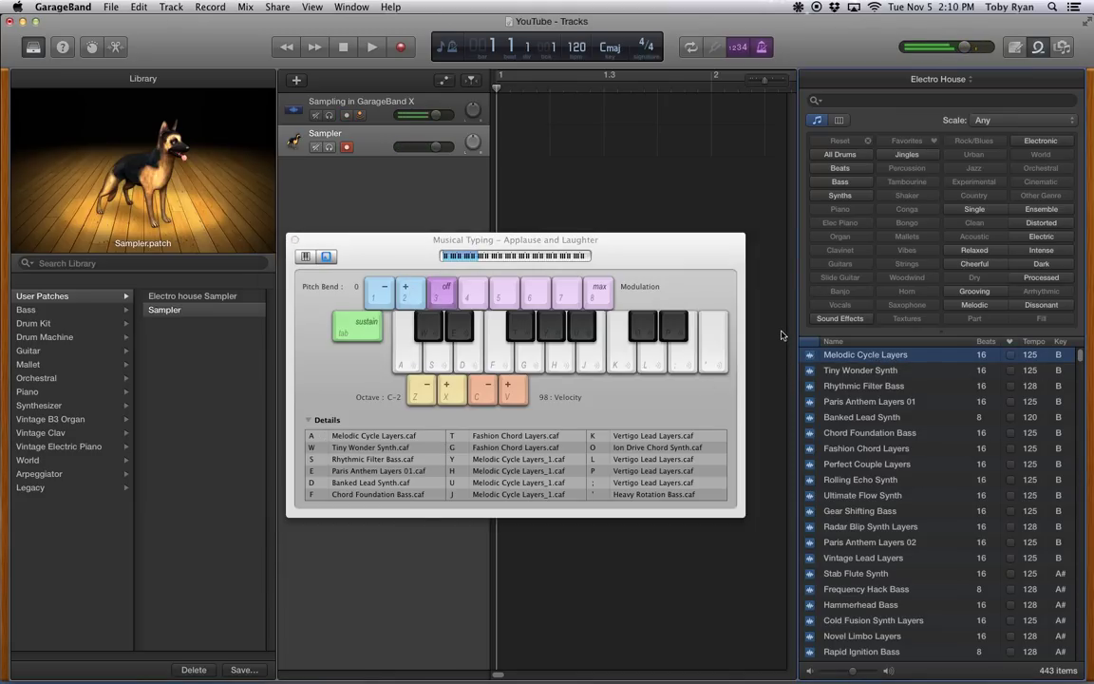
Change the project key to B major to match the loop's original key and play the sample on the A key
drag(643, 249, 649, 242)
click(630, 36)
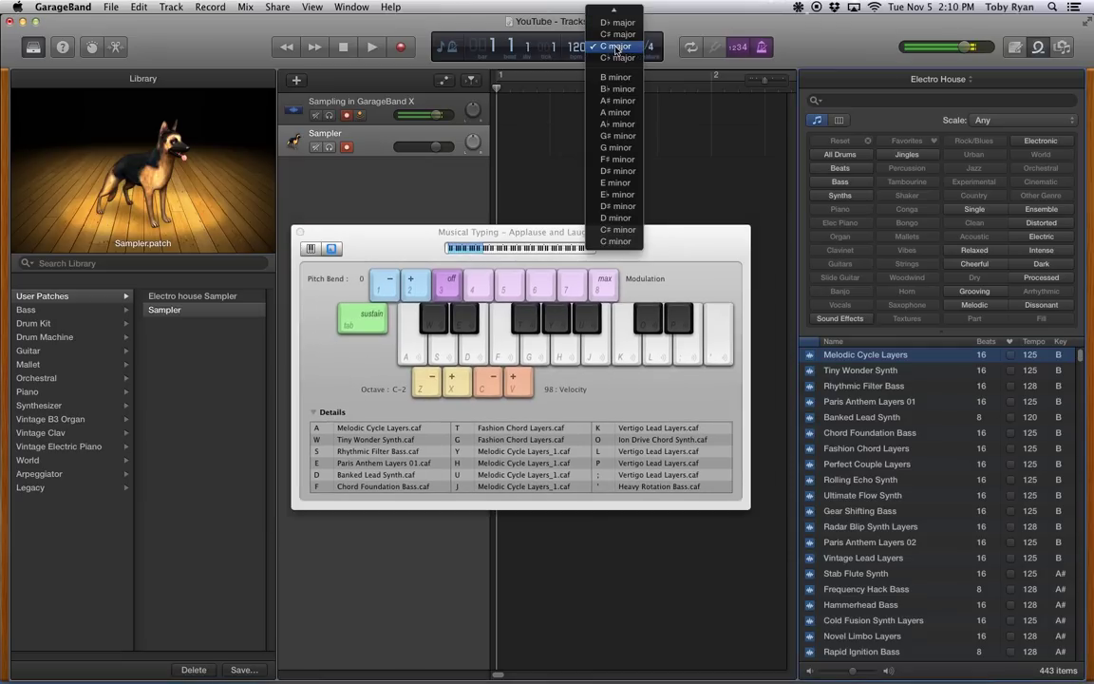
click(613, 21)
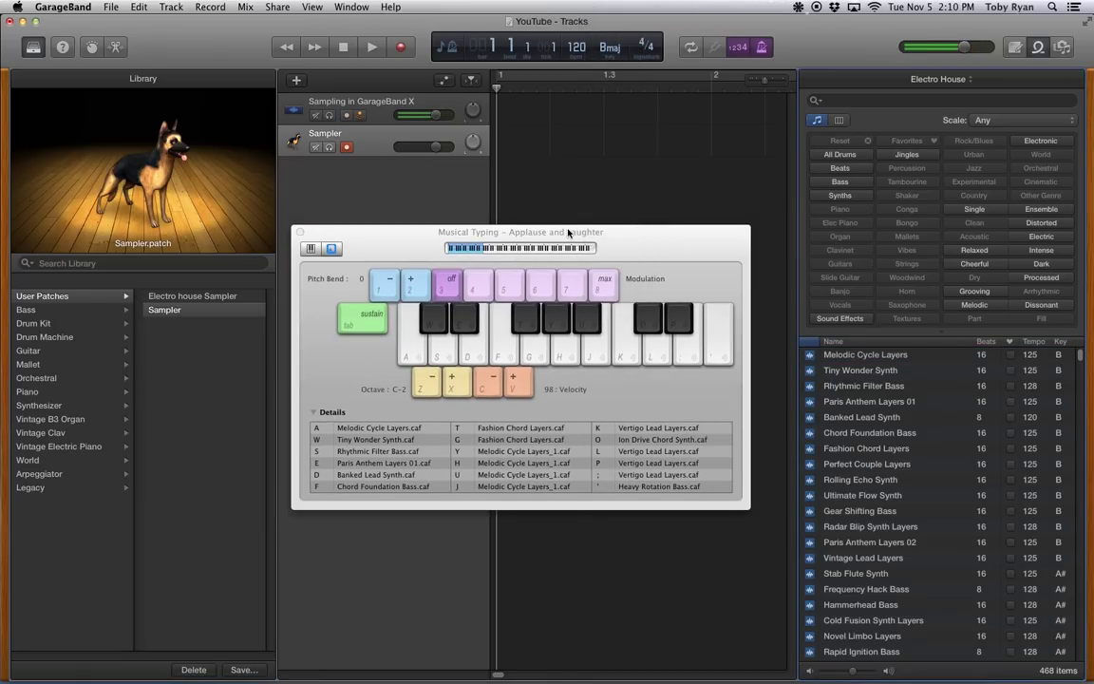
click(650, 231)
key(a)
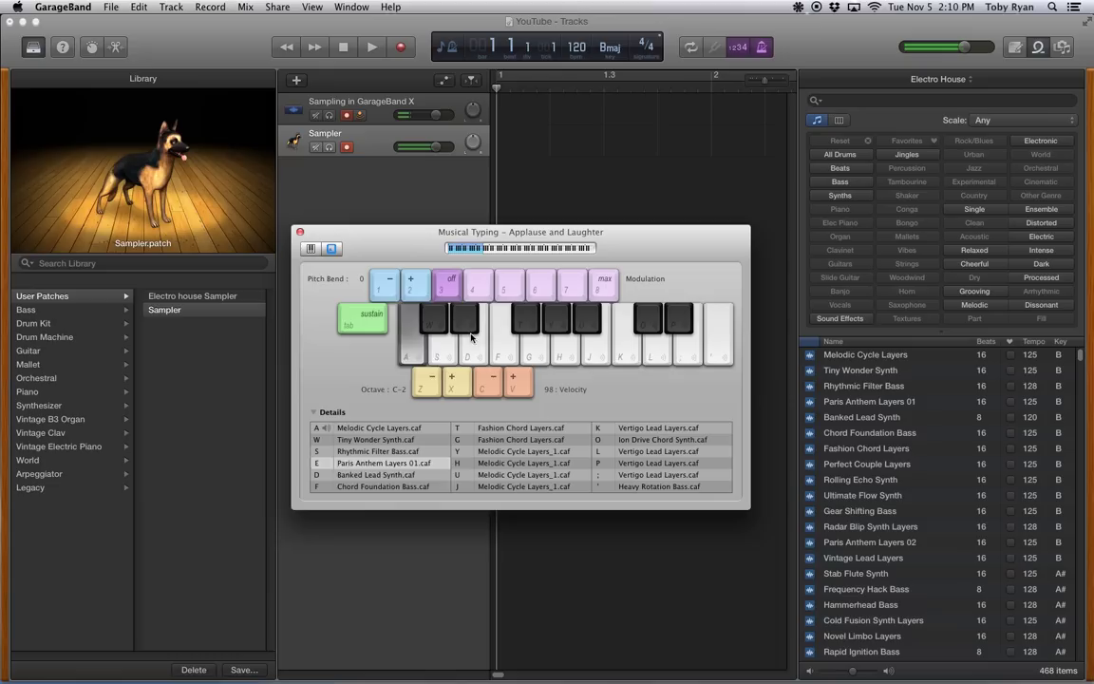
Preview Melodic Cycle Layers, place it at bar 1 on a new audio track, and close the loop browser
drag(507, 236, 458, 287)
click(873, 358)
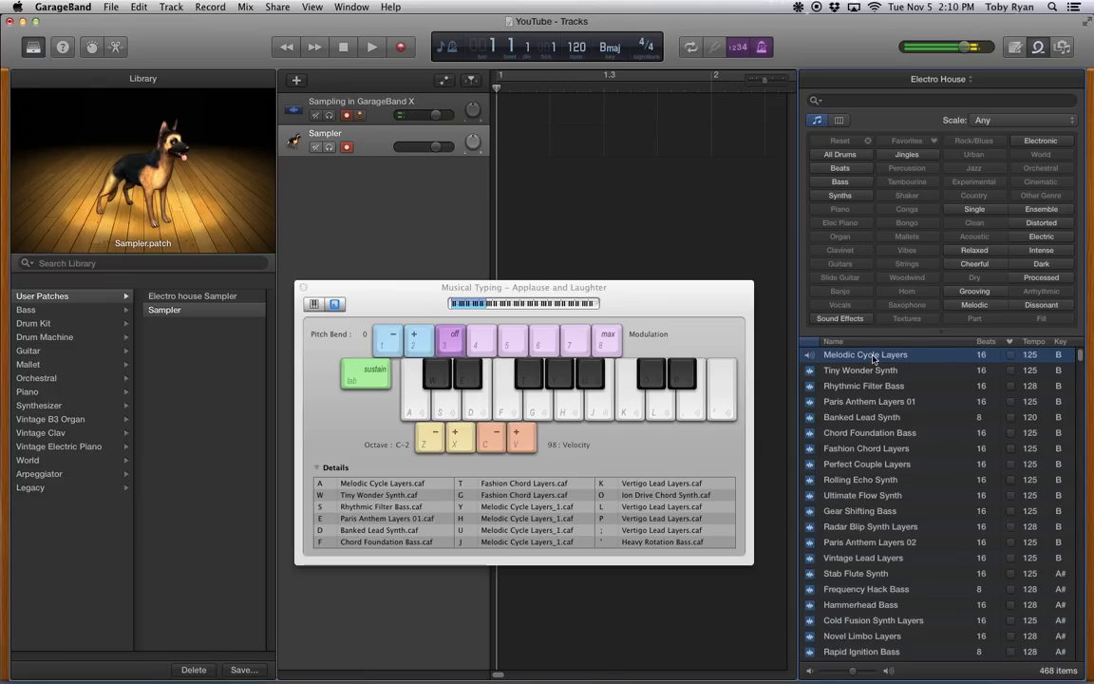
drag(881, 360, 550, 221)
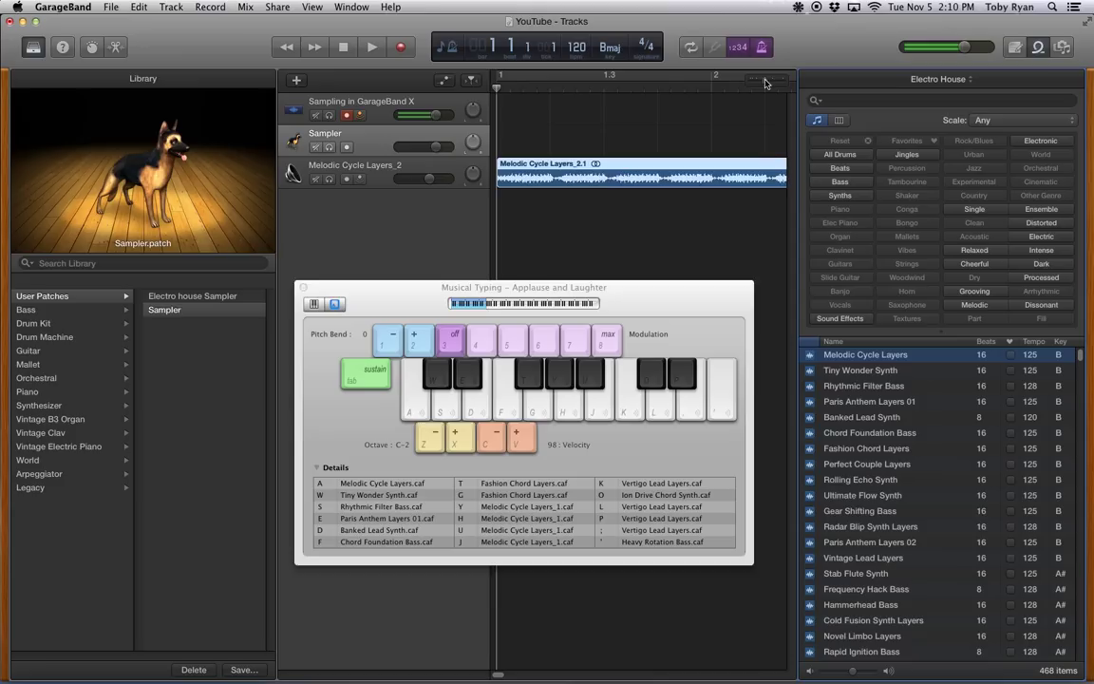
drag(766, 85, 773, 84)
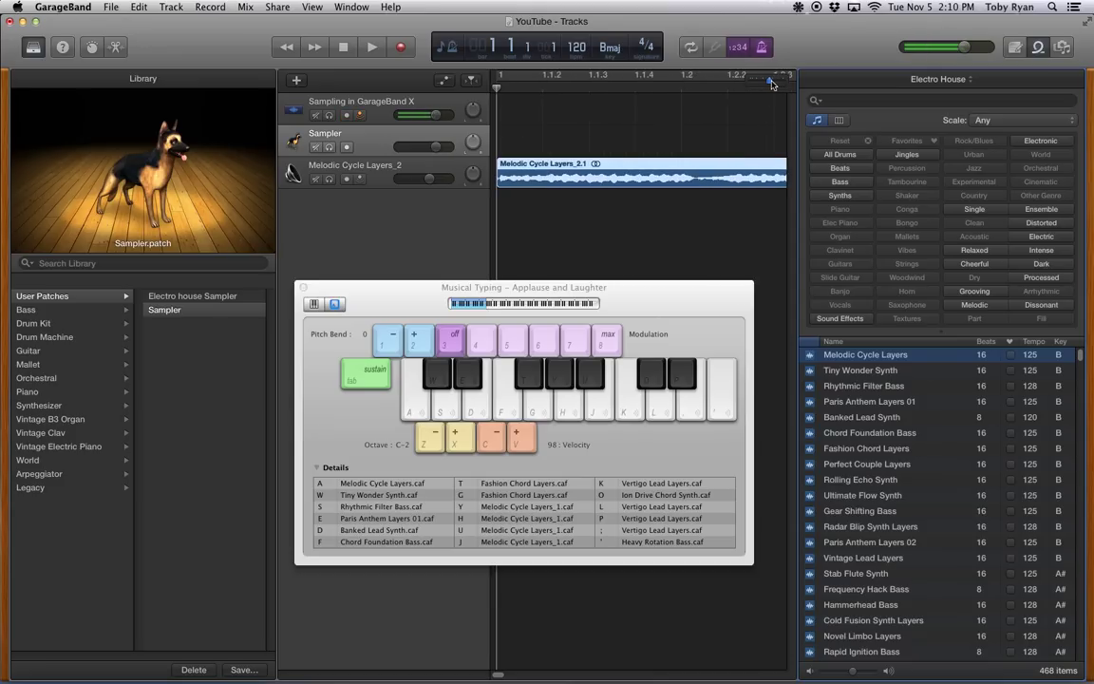
click(1038, 49)
drag(622, 302, 866, 348)
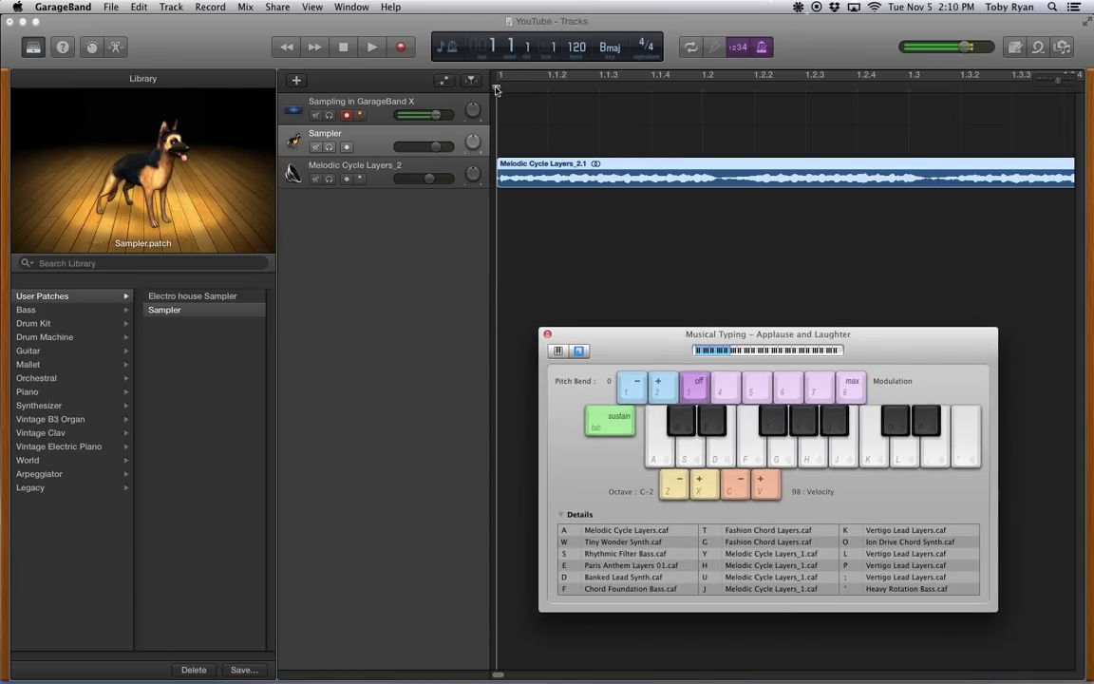
Split the Melodic Cycle Layers_2 region at beat 2 and at about beat 3 of bar 1
drag(497, 86, 703, 88)
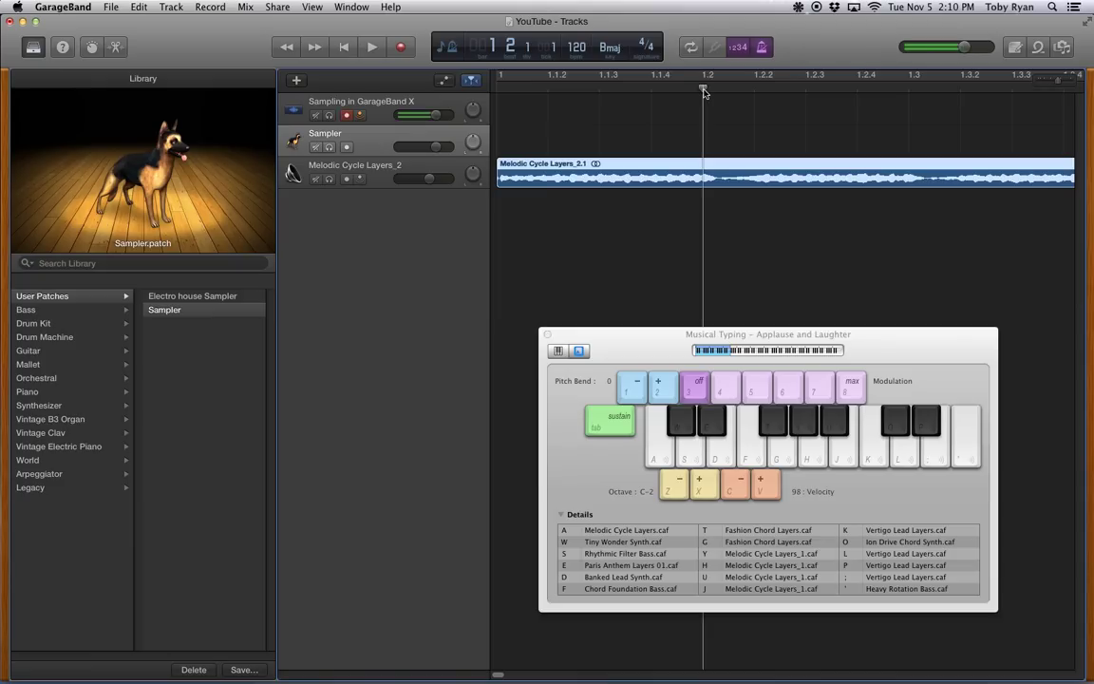
key(super+t)
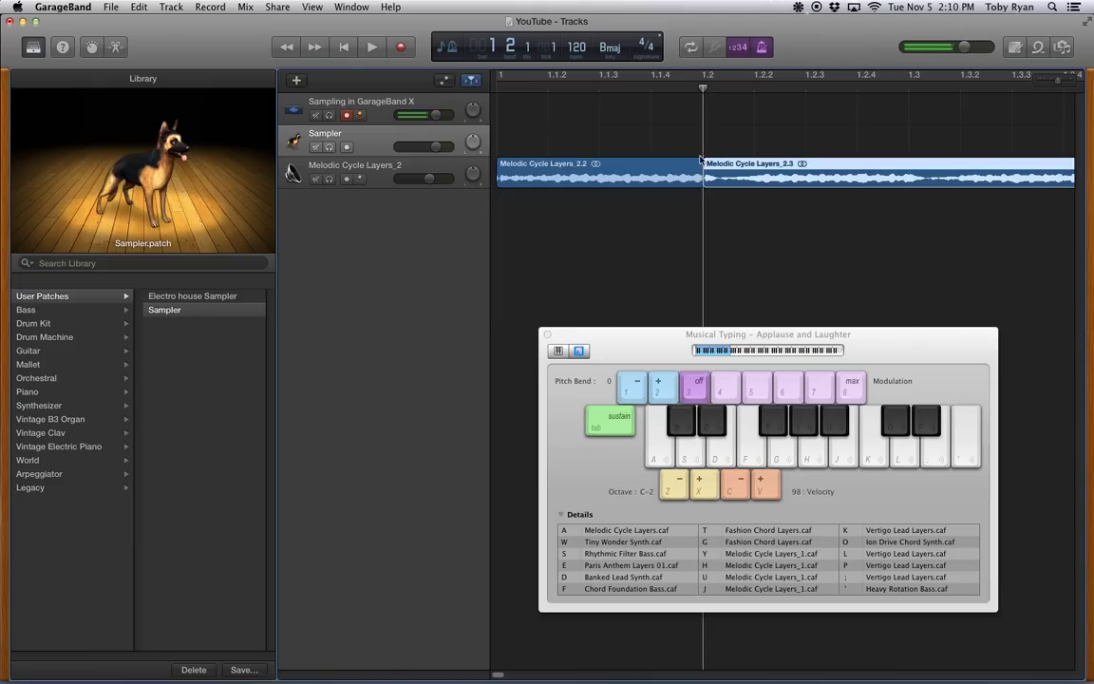
click(139, 6)
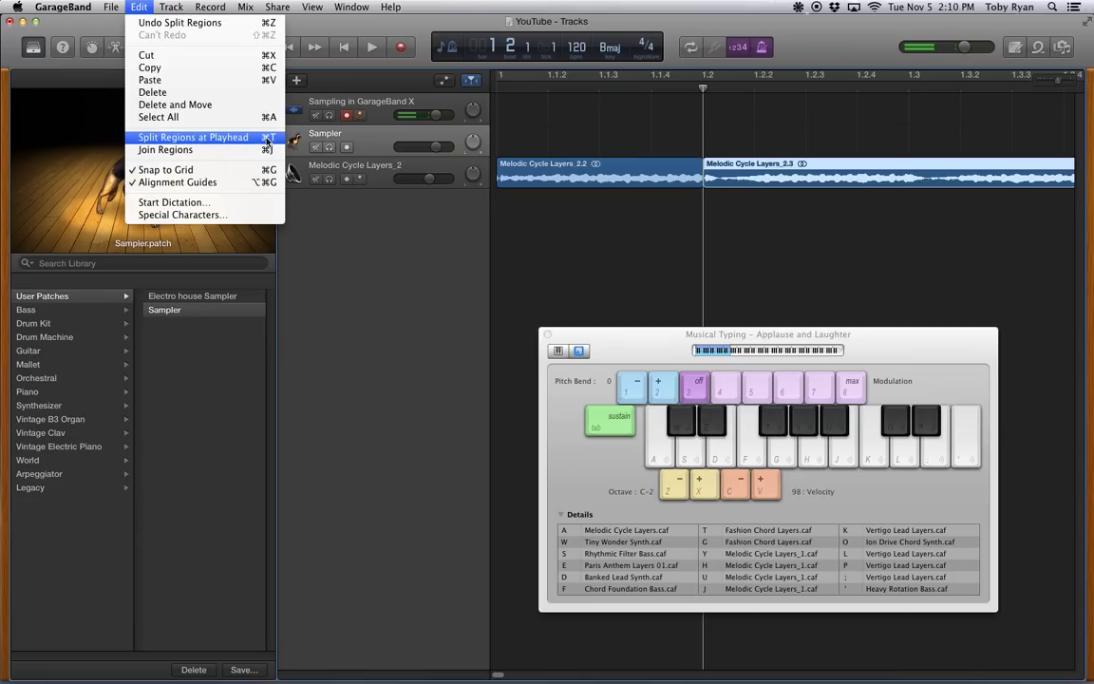
click(138, 7)
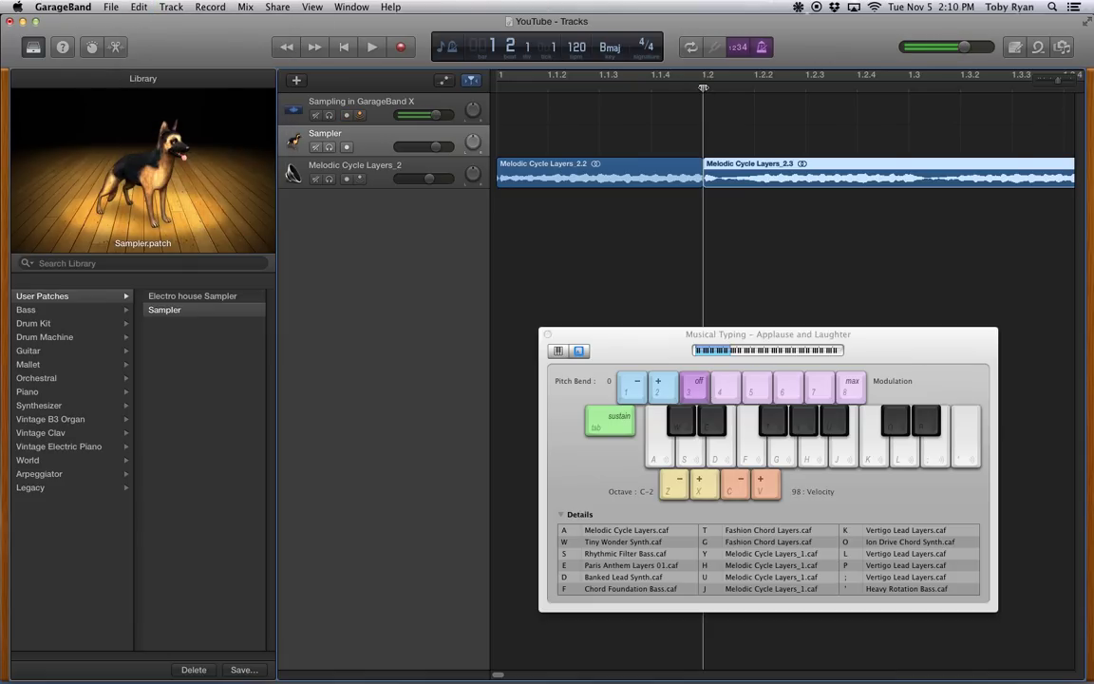
drag(702, 88, 925, 111)
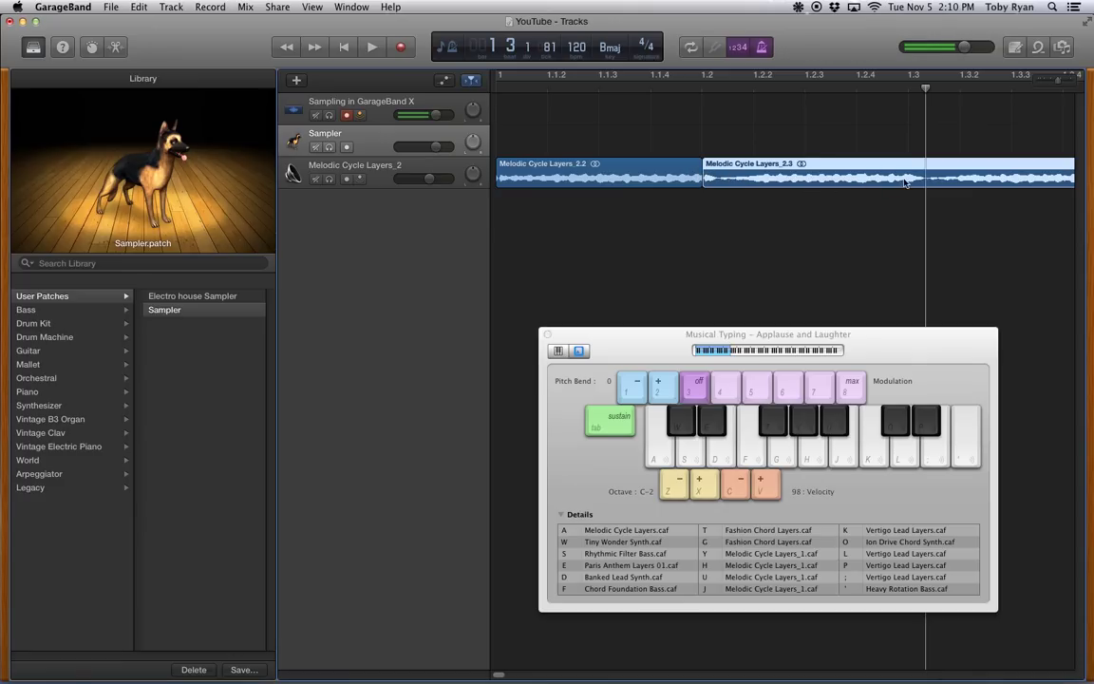
key(super+t)
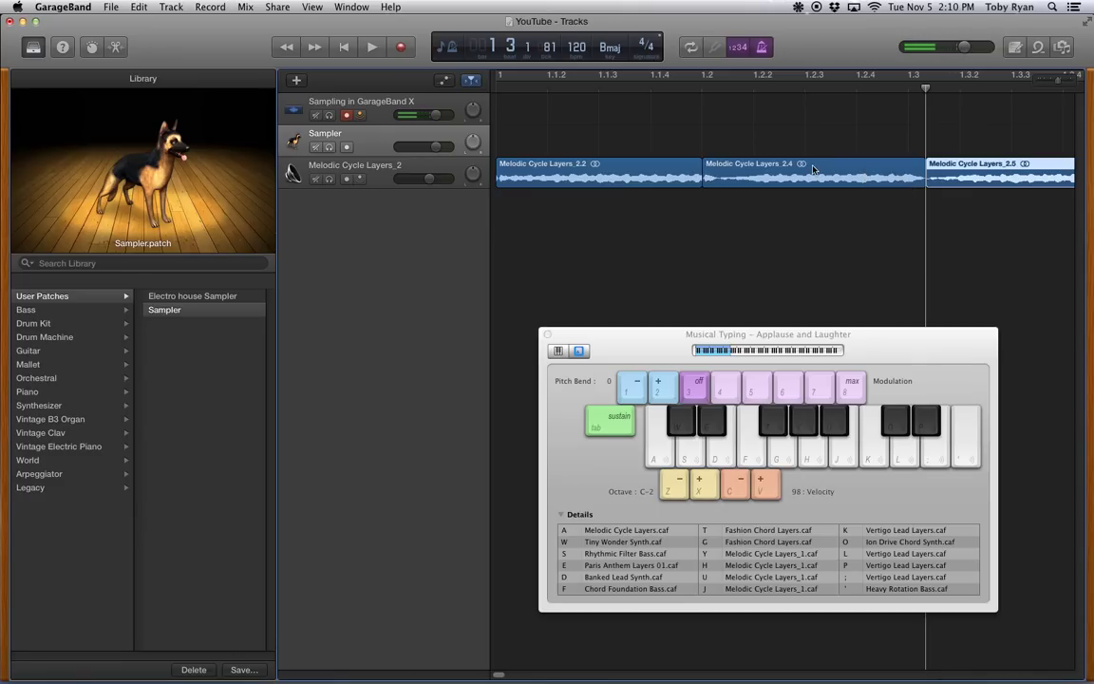
Assign the middle slice of Melodic Cycle Layers_2 to the A key and test it against the S key's loop
drag(813, 168, 669, 460)
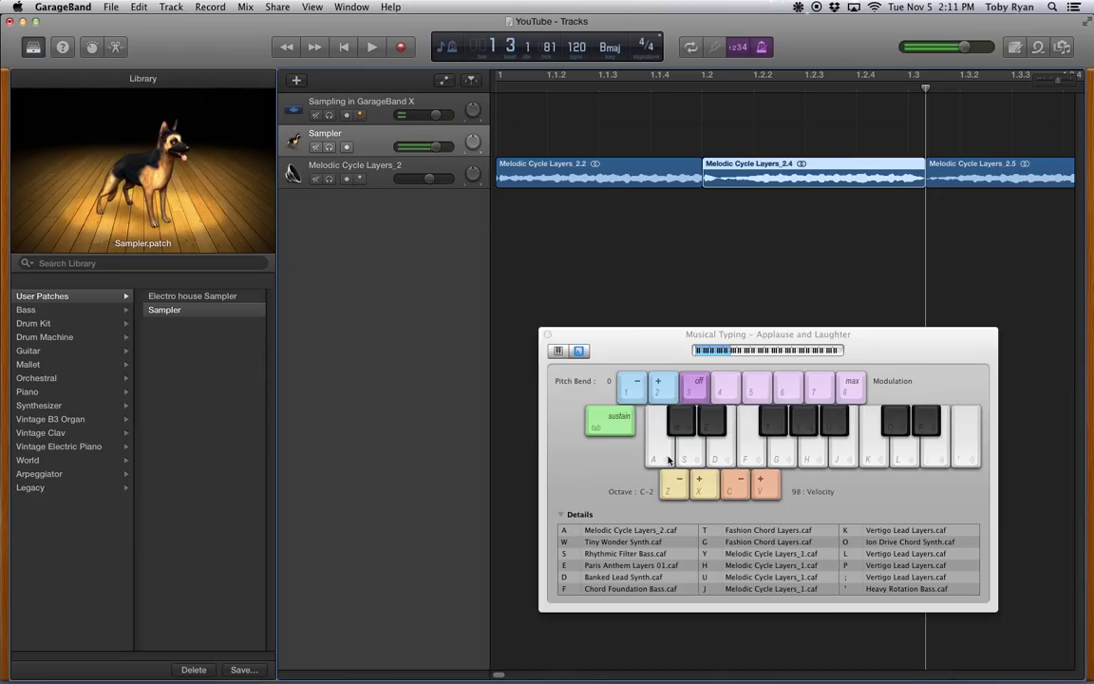
key(a)
key(s)
key(a)
Split the last Melodic Cycle Layers_2 slice at the start of bar 3
drag(755, 334, 736, 314)
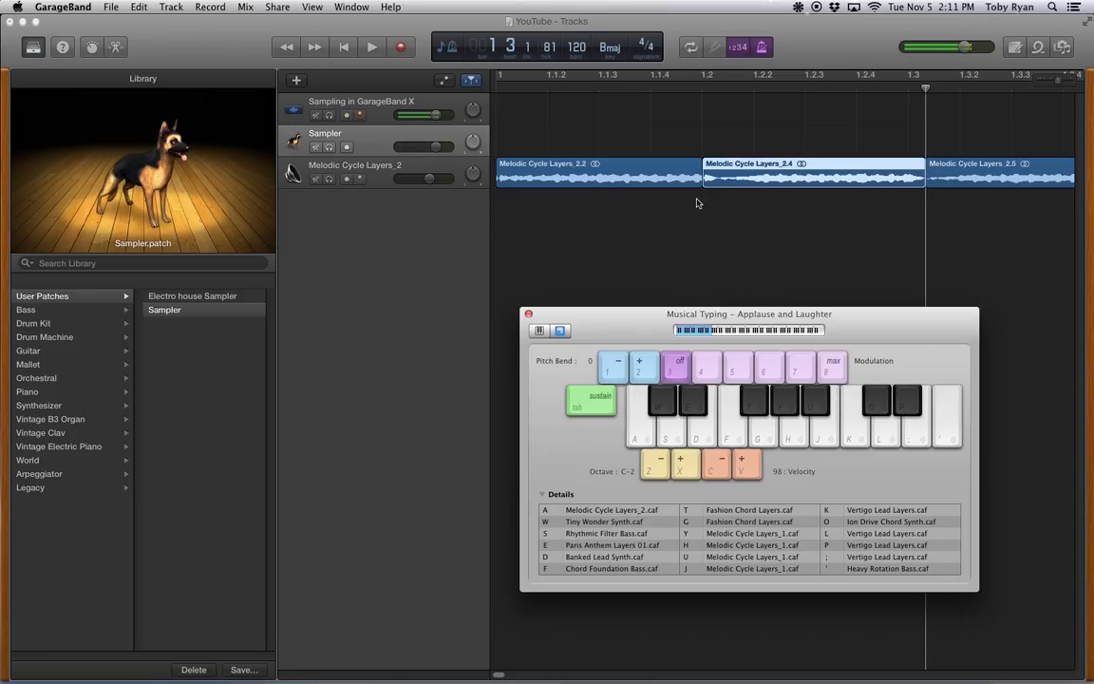
scroll(698, 203, down, 3)
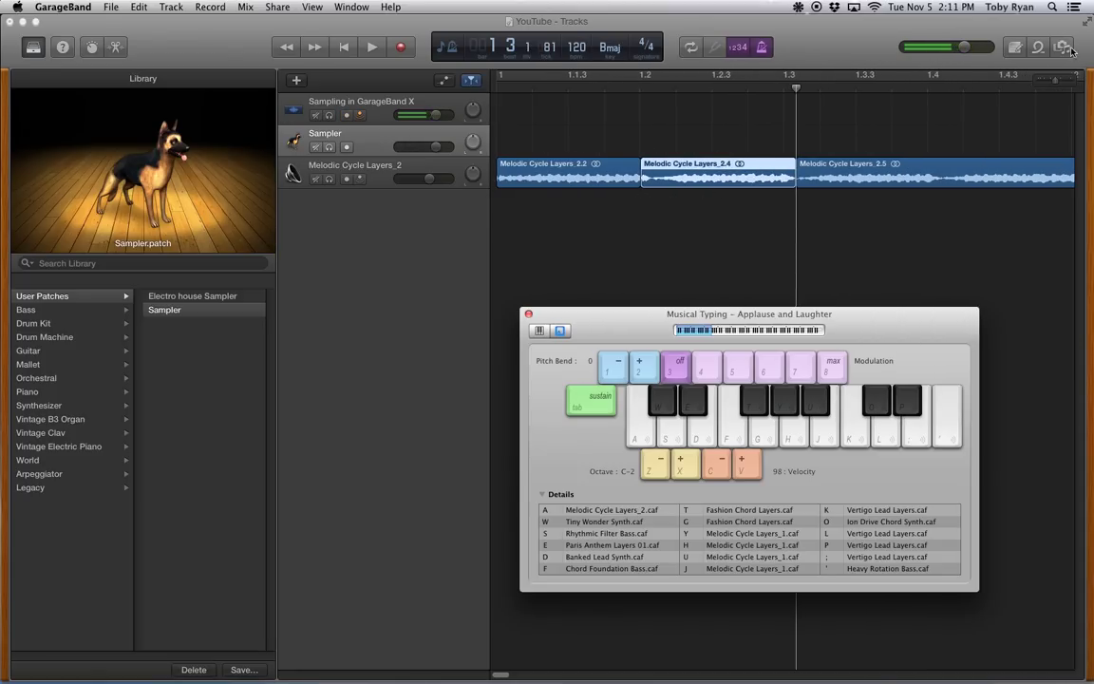
drag(1056, 84, 1049, 83)
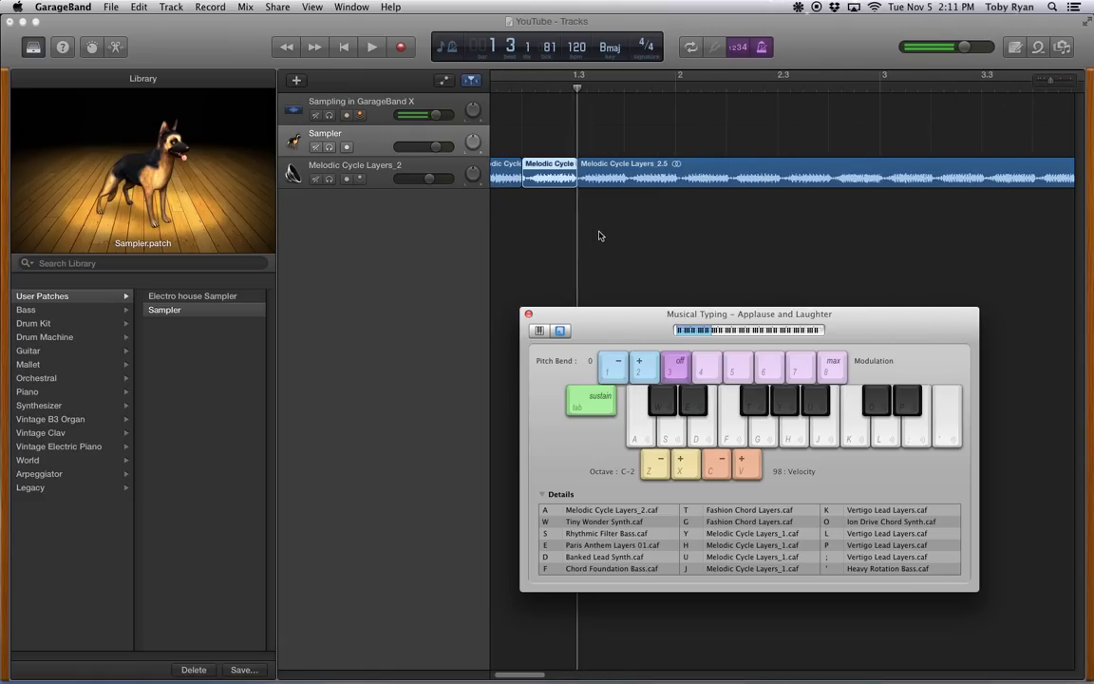
key(super+Left)
key(super+Left)
key(super+Left)
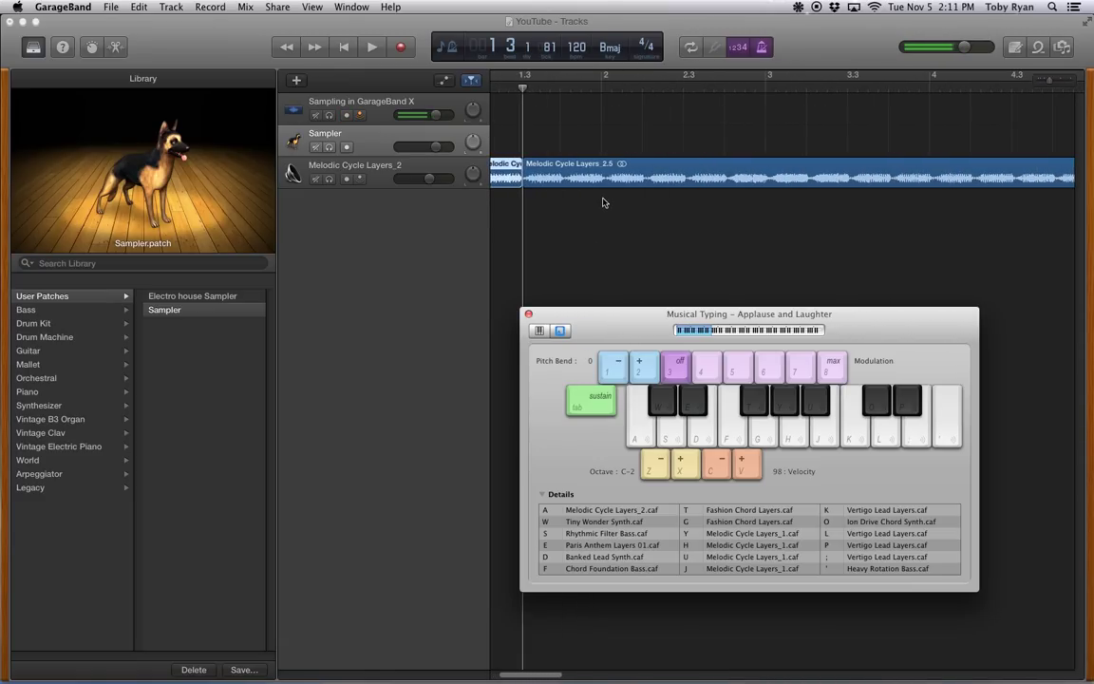
key(super+Right)
drag(522, 81, 785, 76)
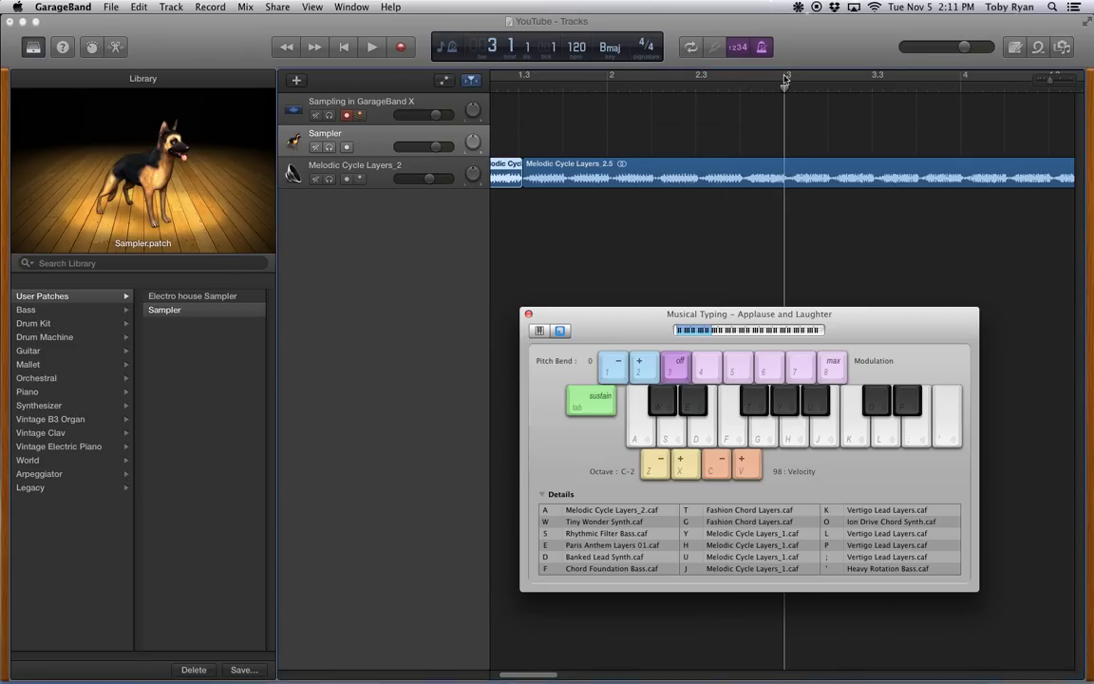
click(815, 172)
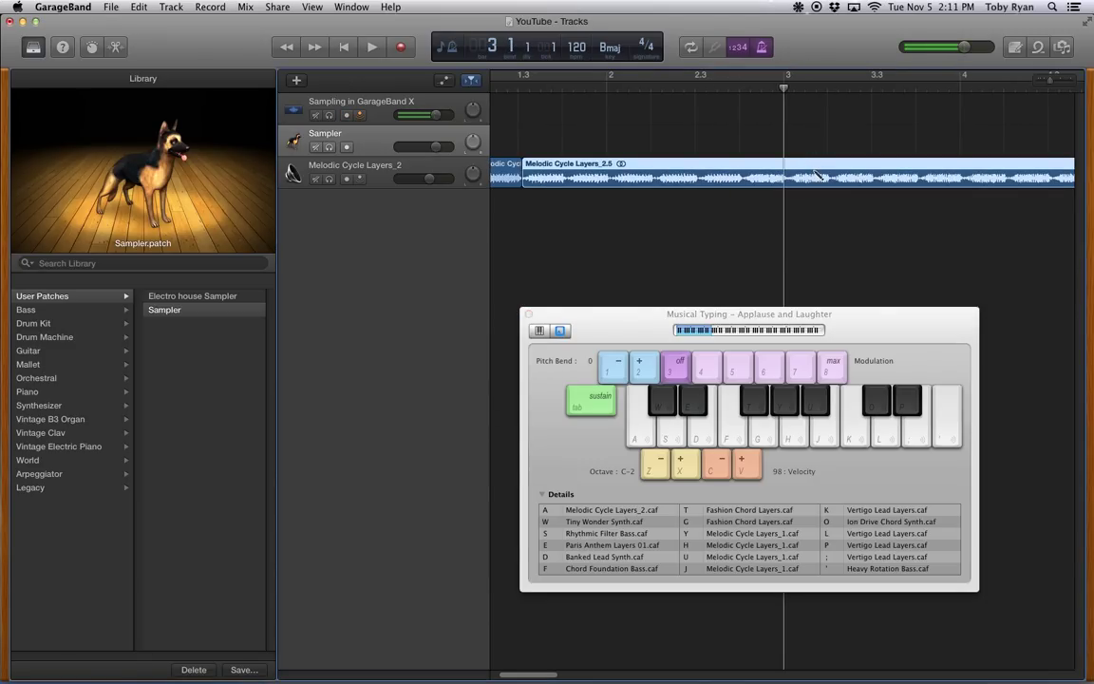
key(super+t)
Assign the slice starting at bar 3 to the D key and the slice ending there to G, then play the F key
drag(812, 167, 703, 437)
drag(736, 167, 727, 434)
click(736, 435)
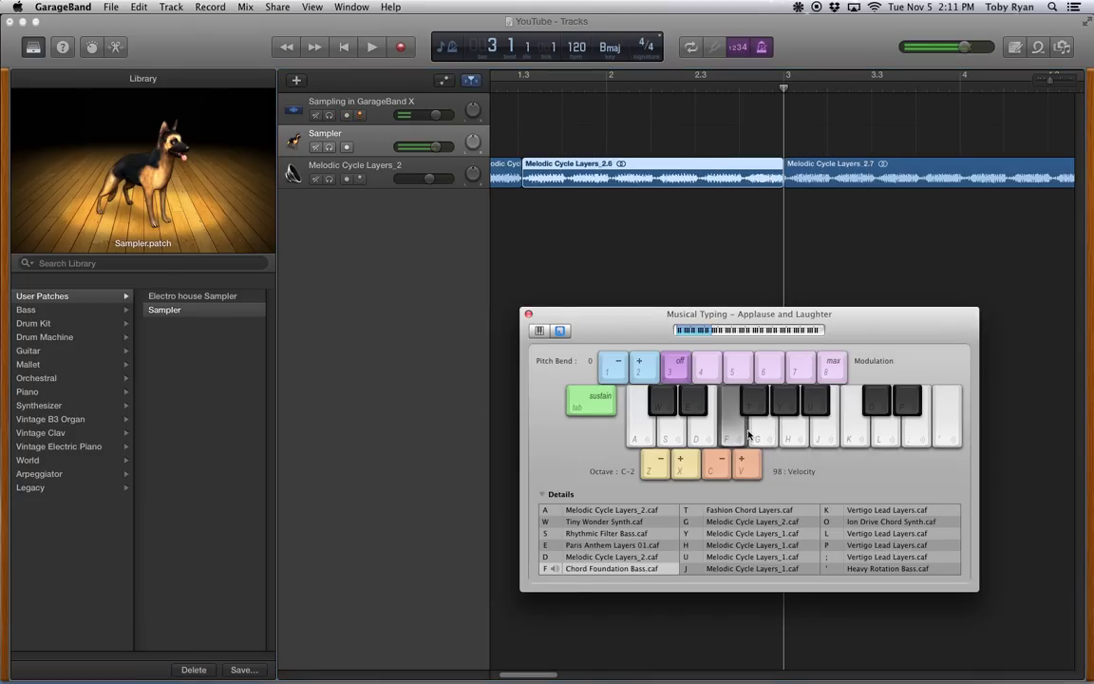
Play the sampler's G and F keys alternately to compare the Melodic Cycle Layers_2 slice with Chord Foundation Bass
click(758, 435)
click(735, 435)
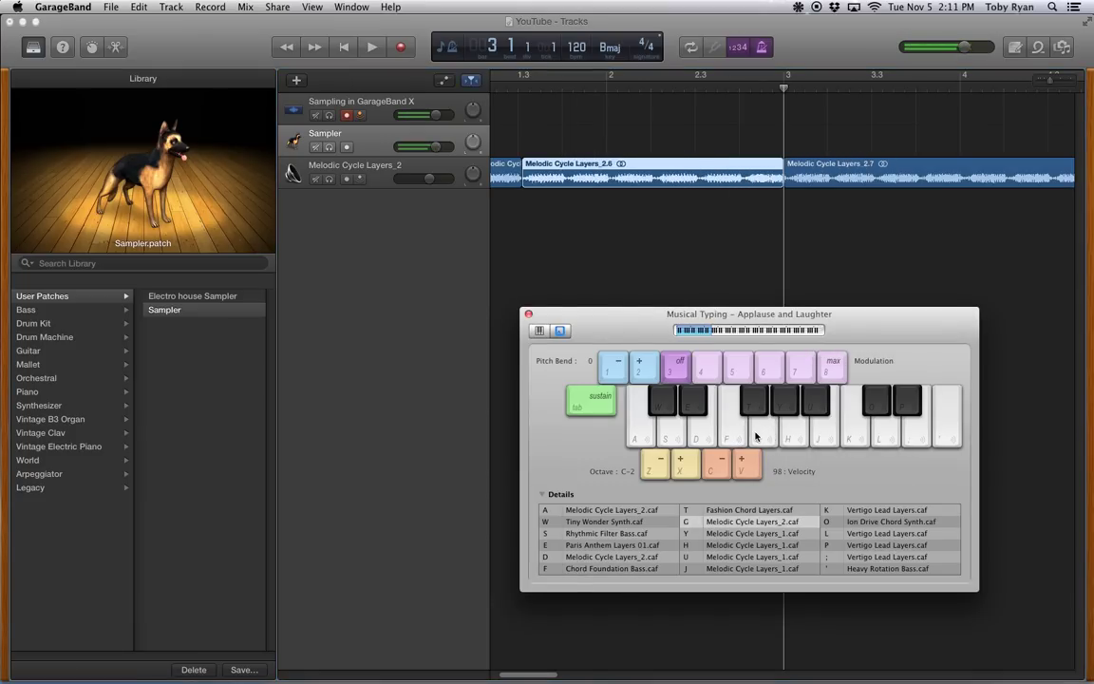
key(f)
key(g)
key(f)
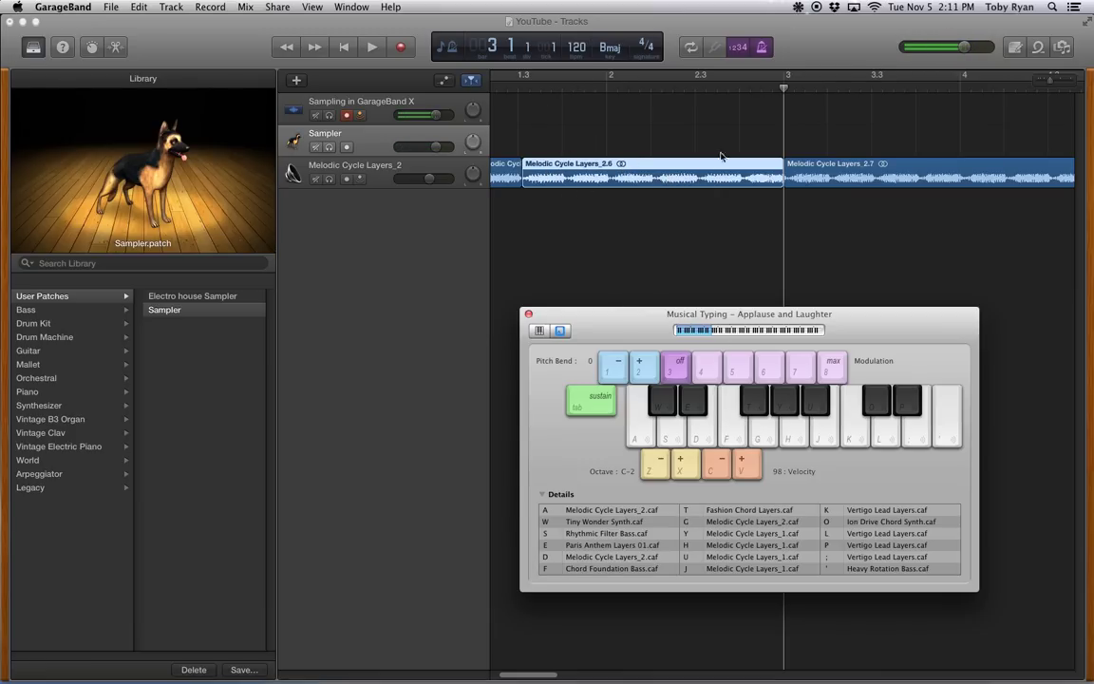
Show the Apple Loops browser and close the Musical Typing window
click(1037, 48)
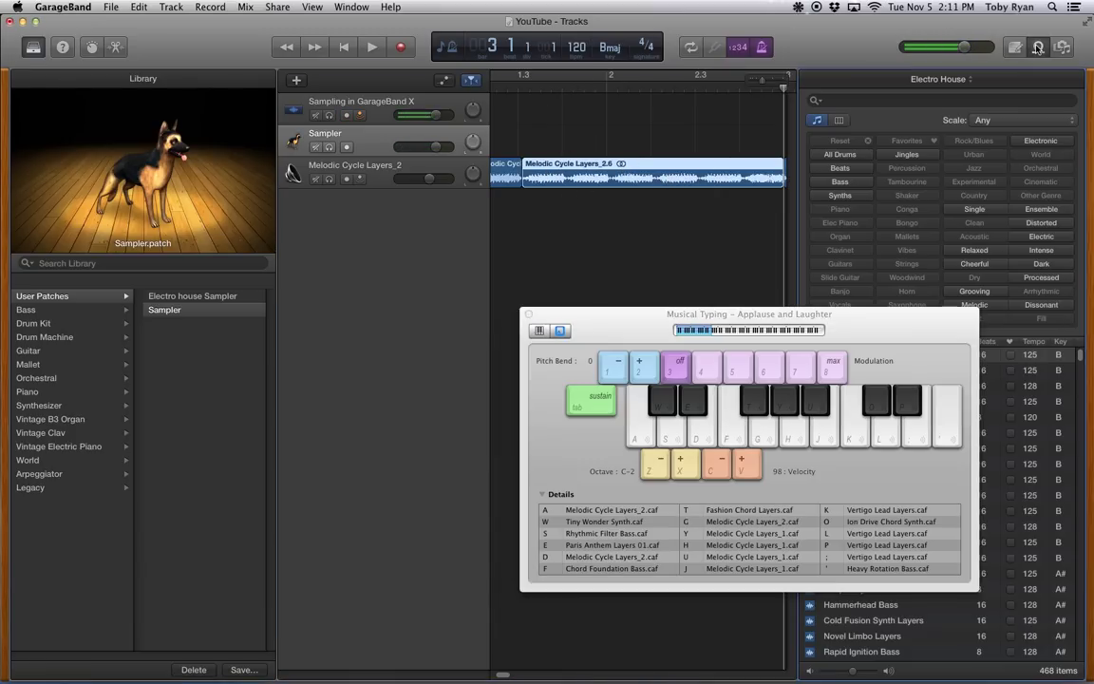
click(529, 315)
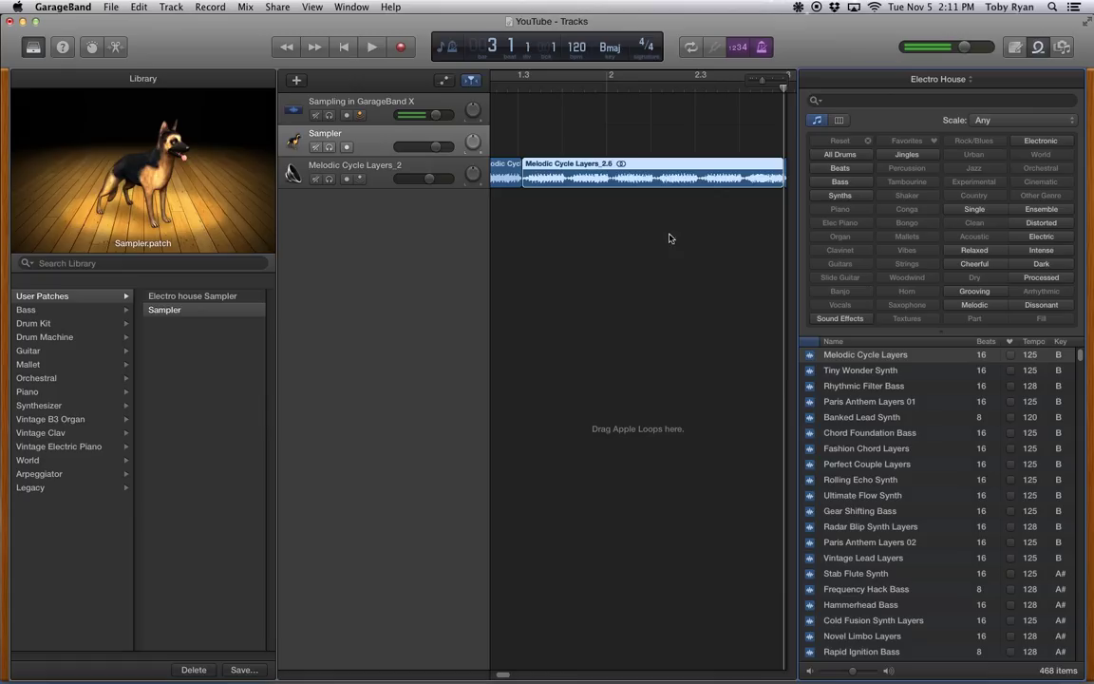
Save the Sampler track's instrument as a patch named Sampler in the Instrument folder, replacing the existing patch
click(367, 131)
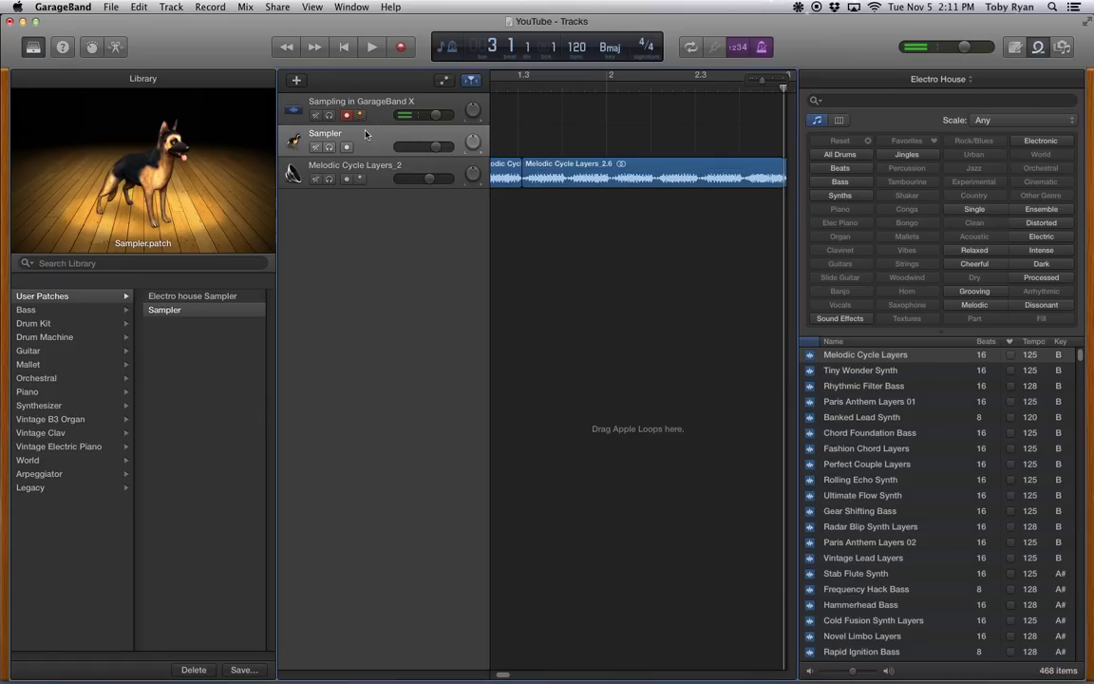
click(243, 669)
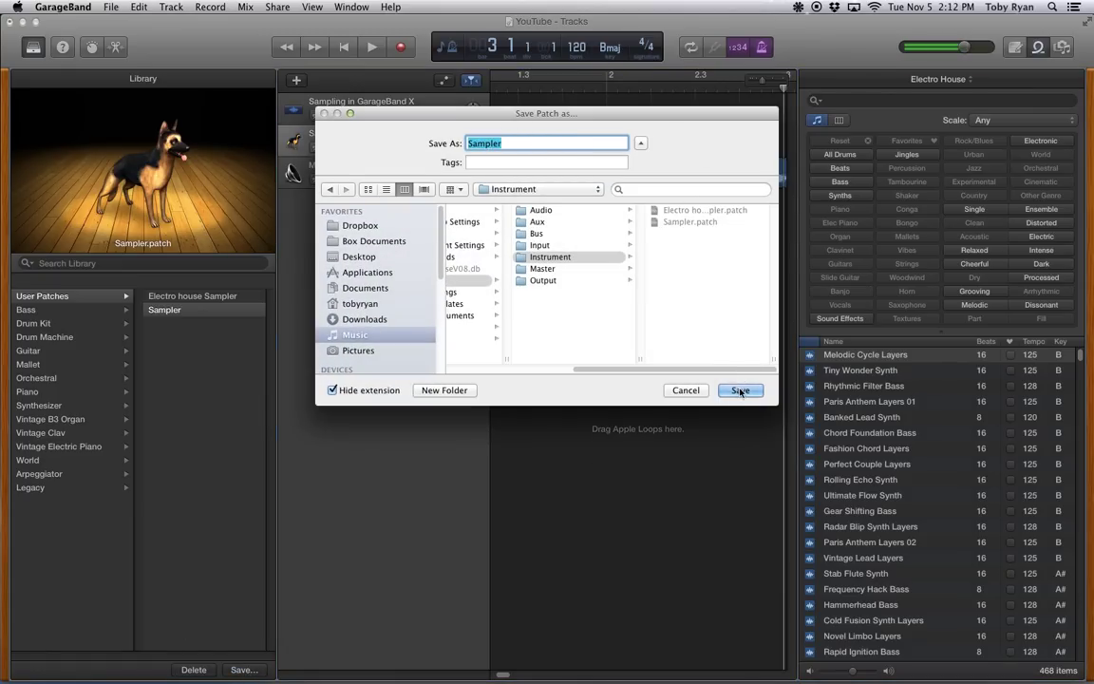
click(740, 389)
click(589, 187)
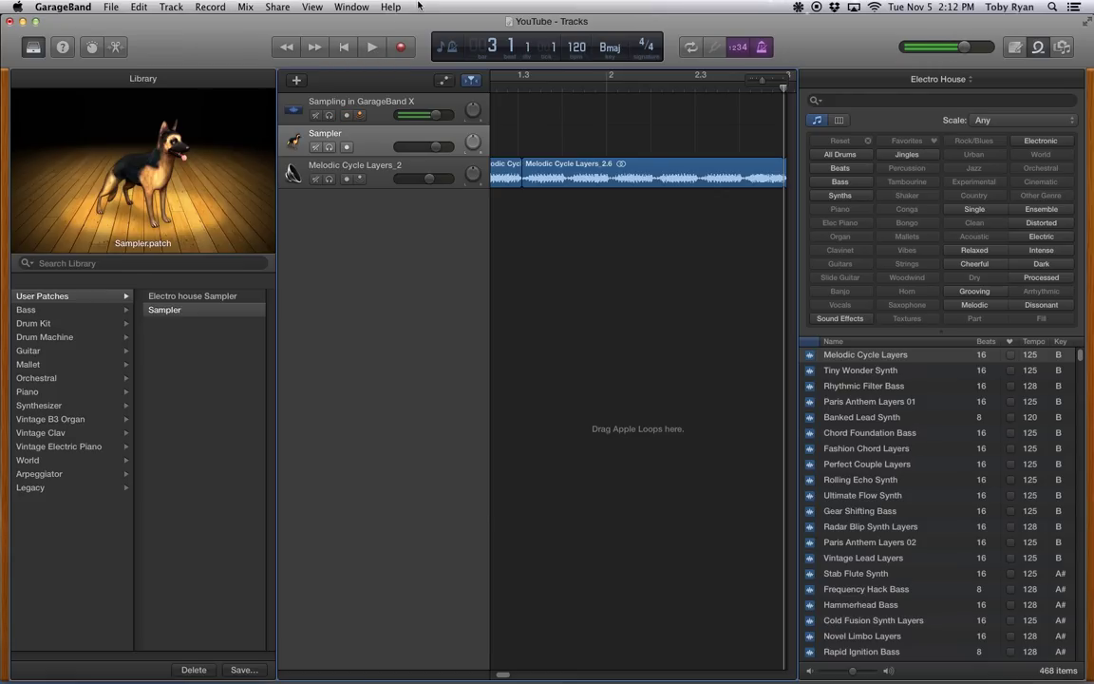
Reopen the Musical Typing window for the saved Sampler patch
click(351, 6)
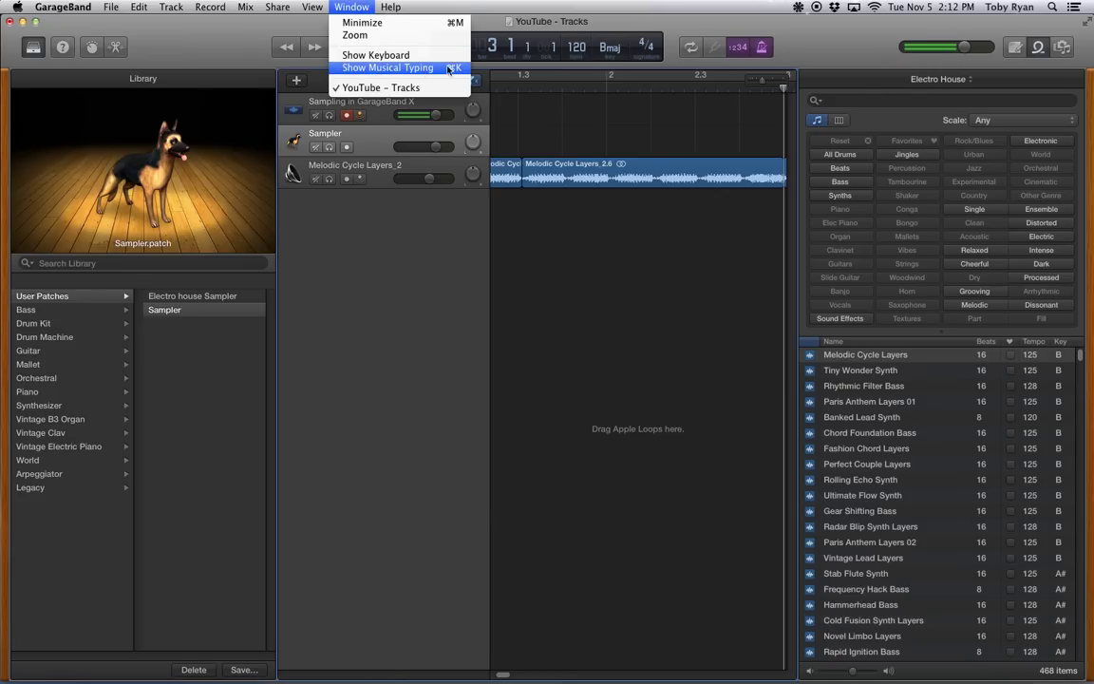
click(388, 67)
drag(631, 430, 644, 281)
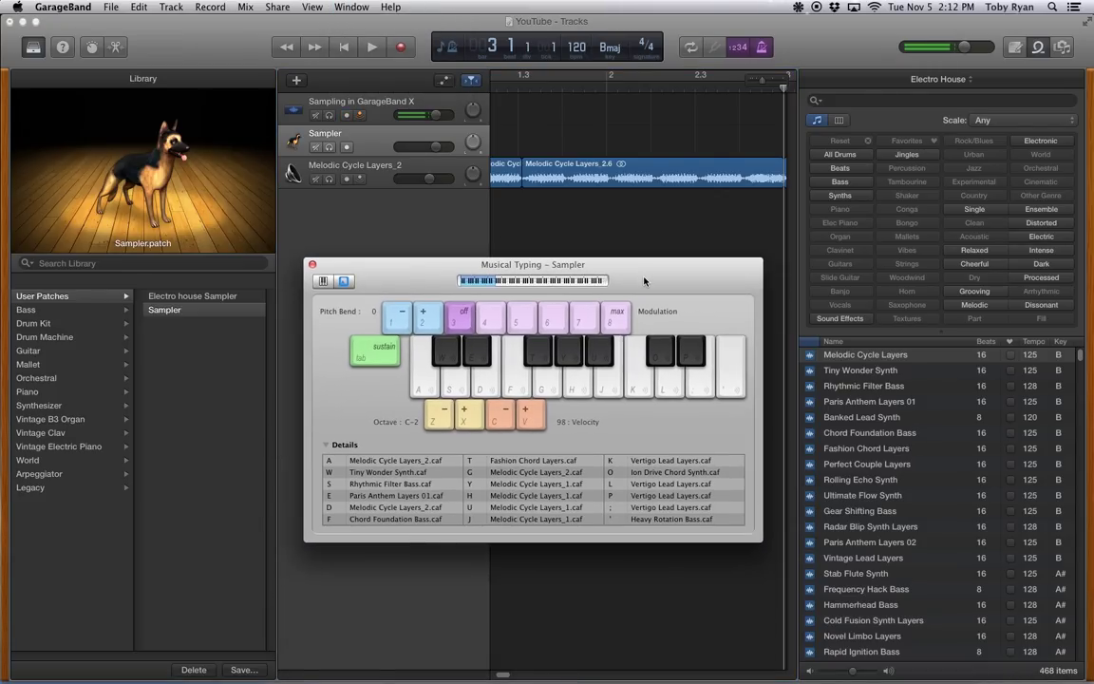
Play the A, G, W, F and D keys to test the loops assigned in the saved Sampler patch
key(a)
key(g)
key(w)
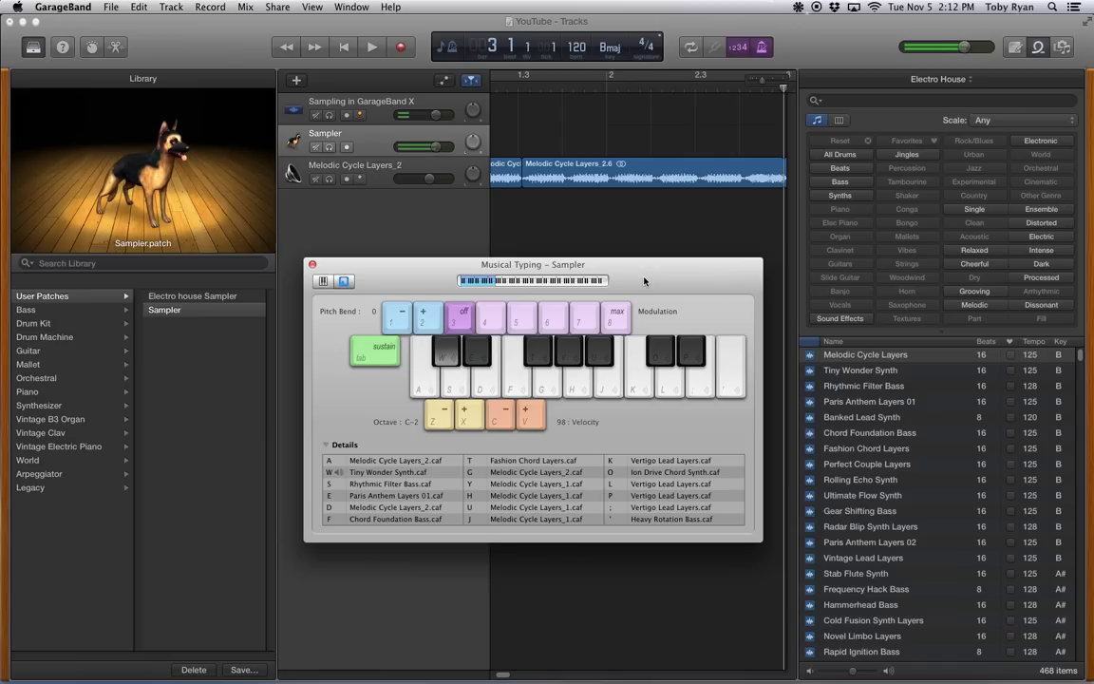
key(f)
key(d)
key(d)
key(a)
key(d)
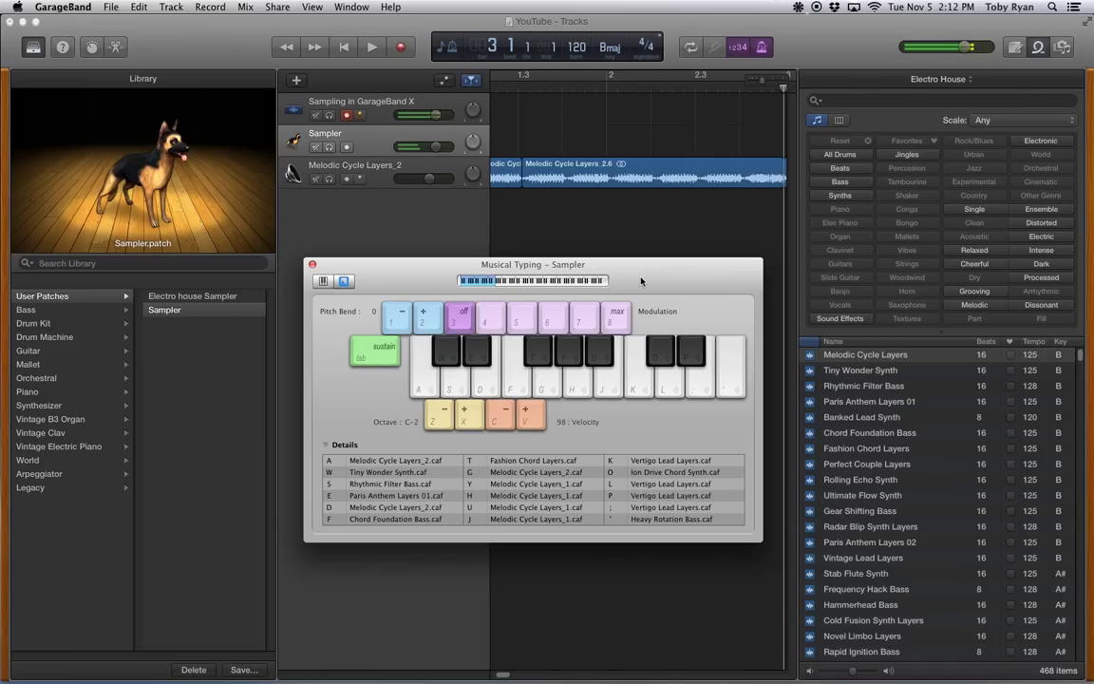
Hide the Apple Loops browser and move the Musical Typing window away from the track headers to below the audio regions
drag(581, 270, 588, 276)
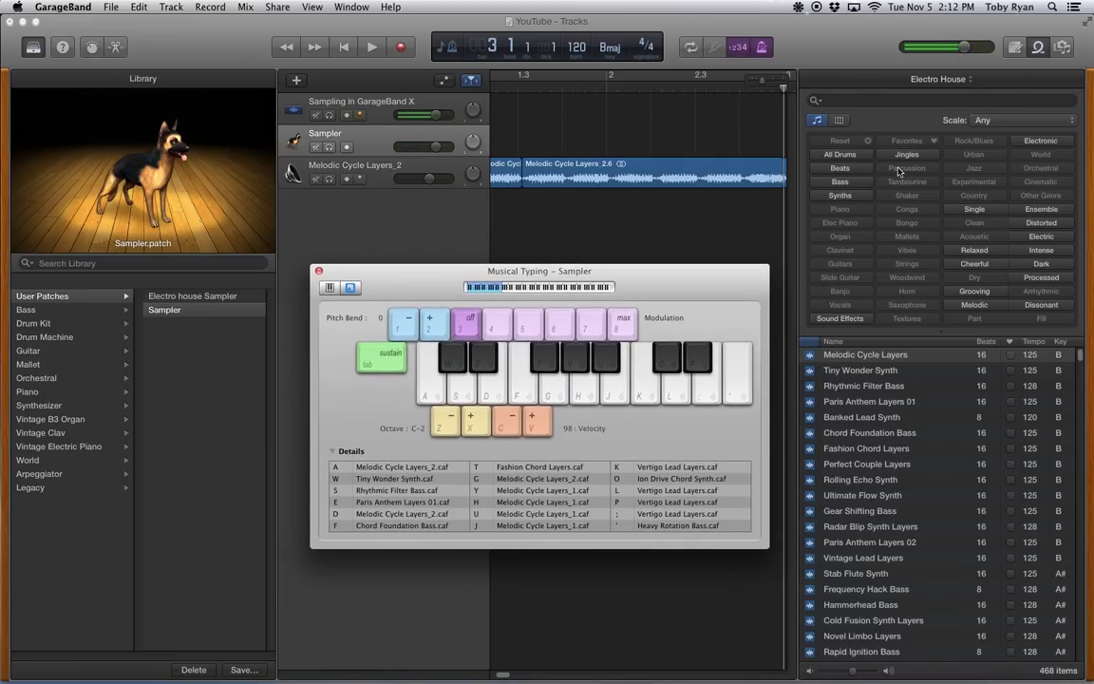
click(1037, 48)
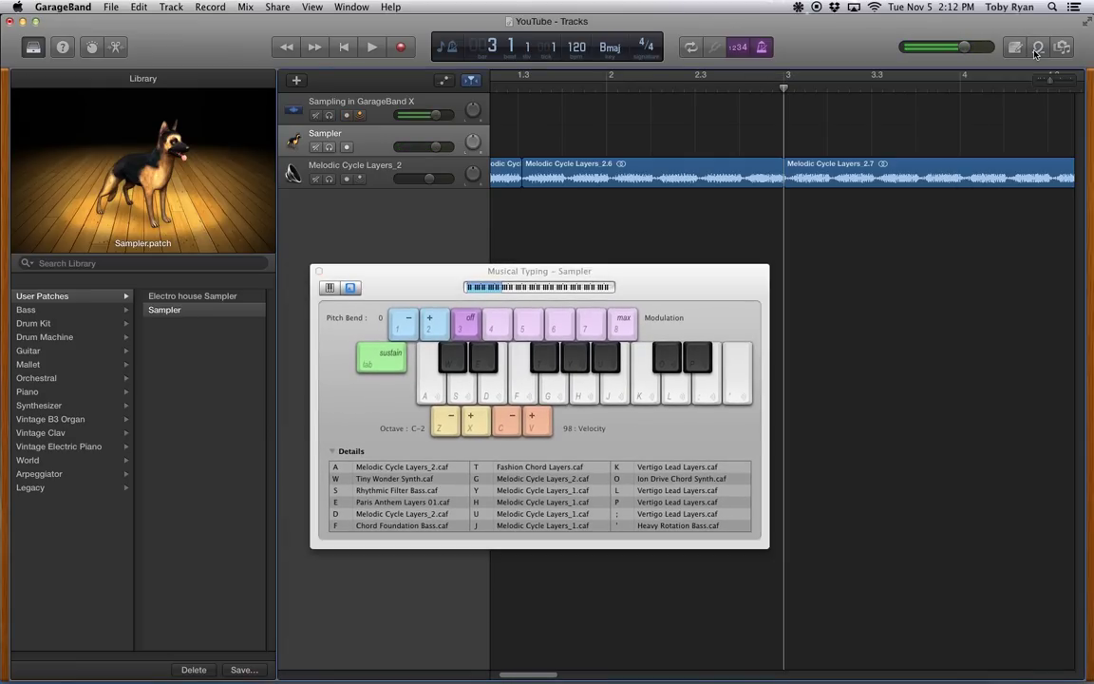
drag(540, 271, 733, 269)
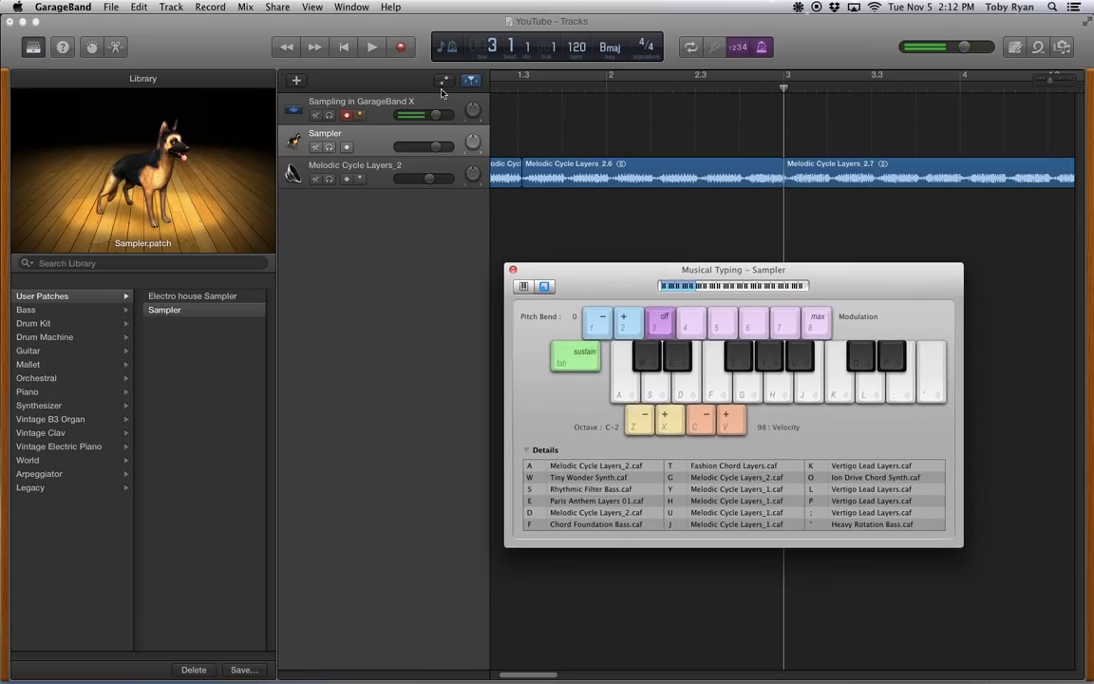